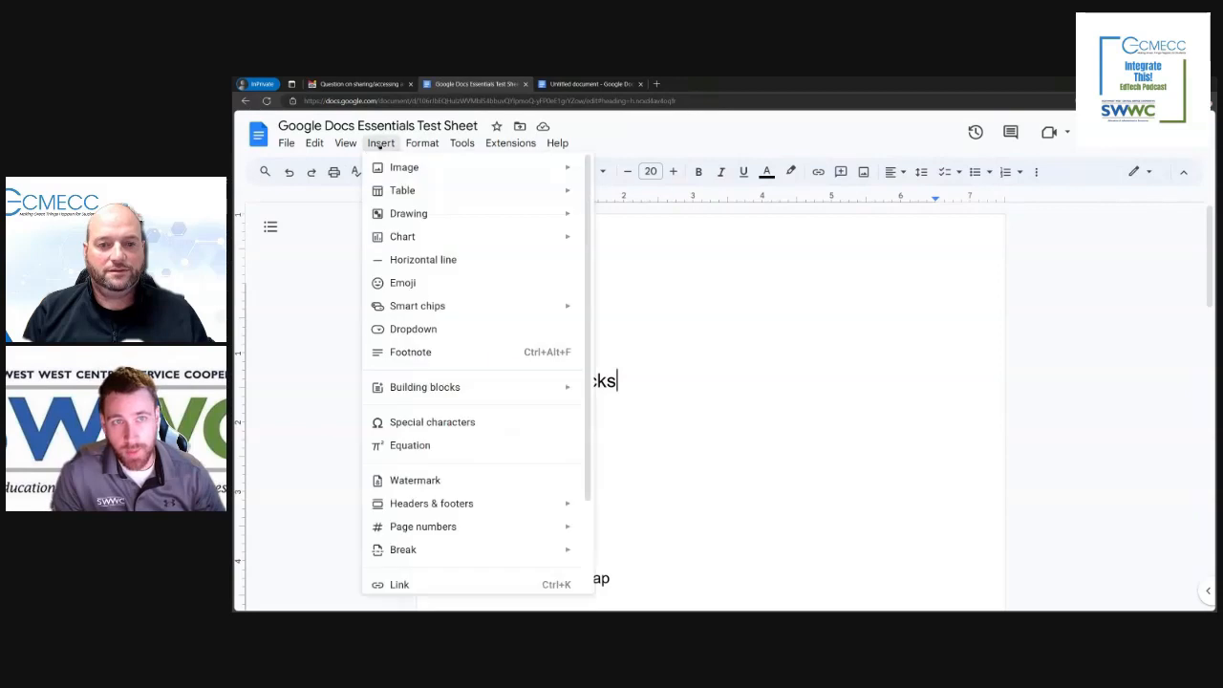
Step: Switch to the untitled document, reload it to view its building-block suggestions, and return to the Google Docs Essentials Test Sheet
mouse_move(456, 387)
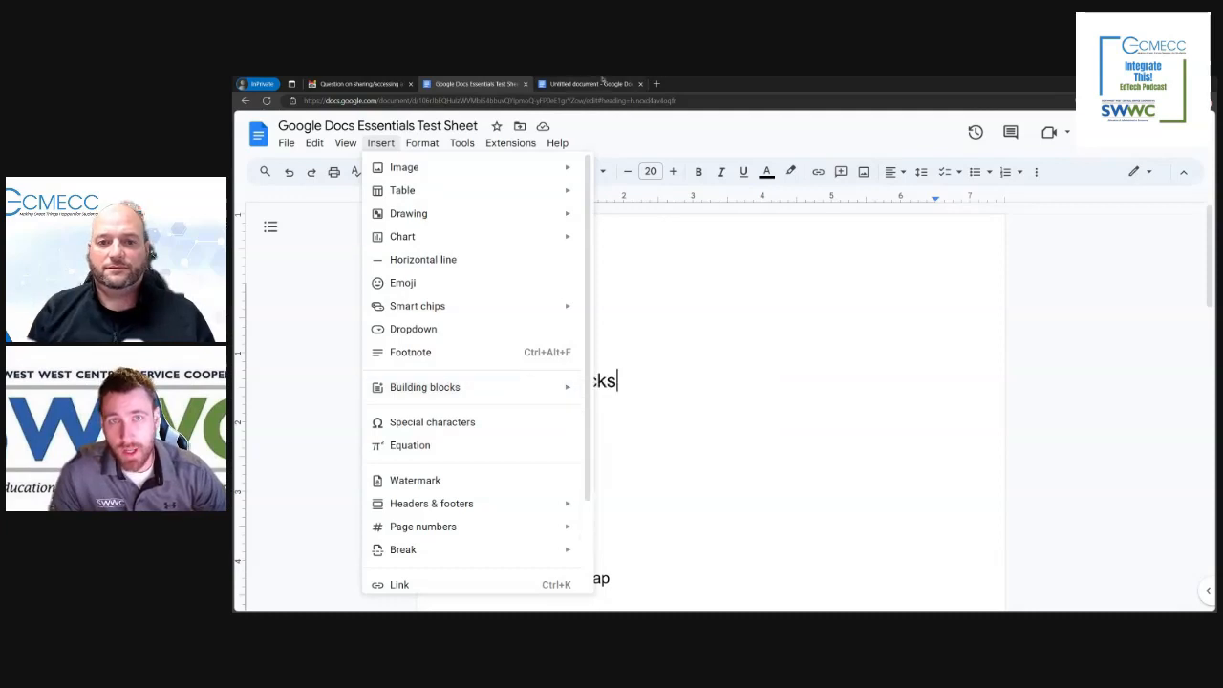
click(602, 83)
click(599, 551)
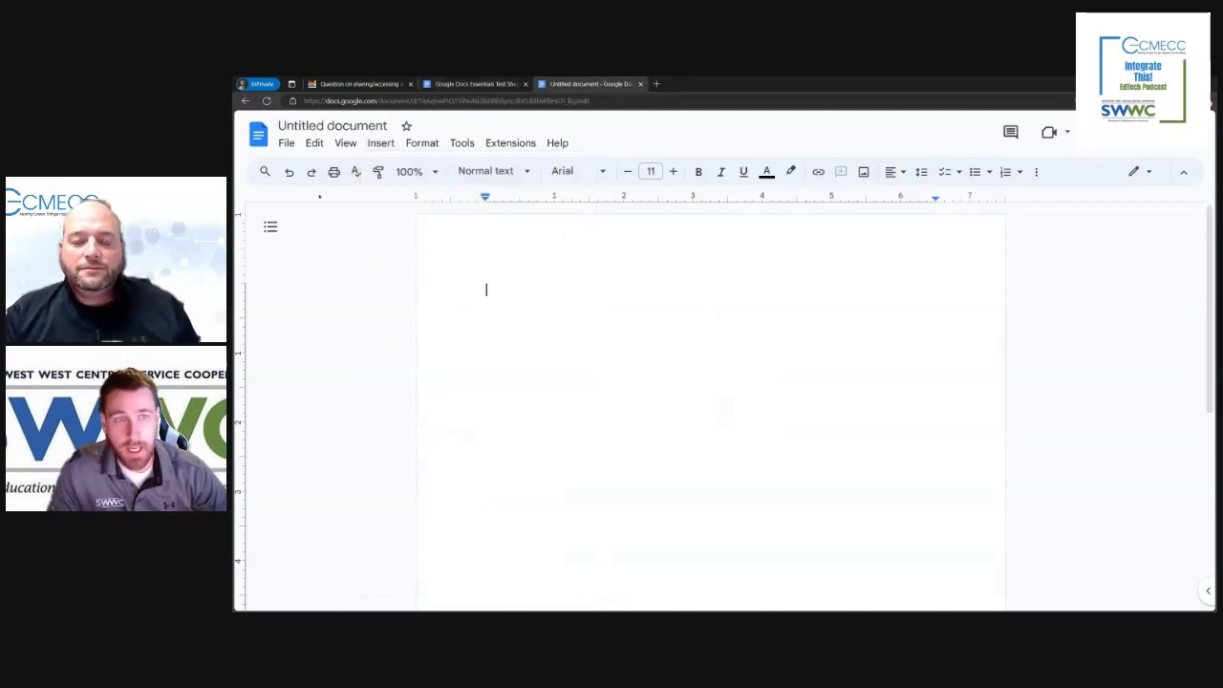
click(266, 101)
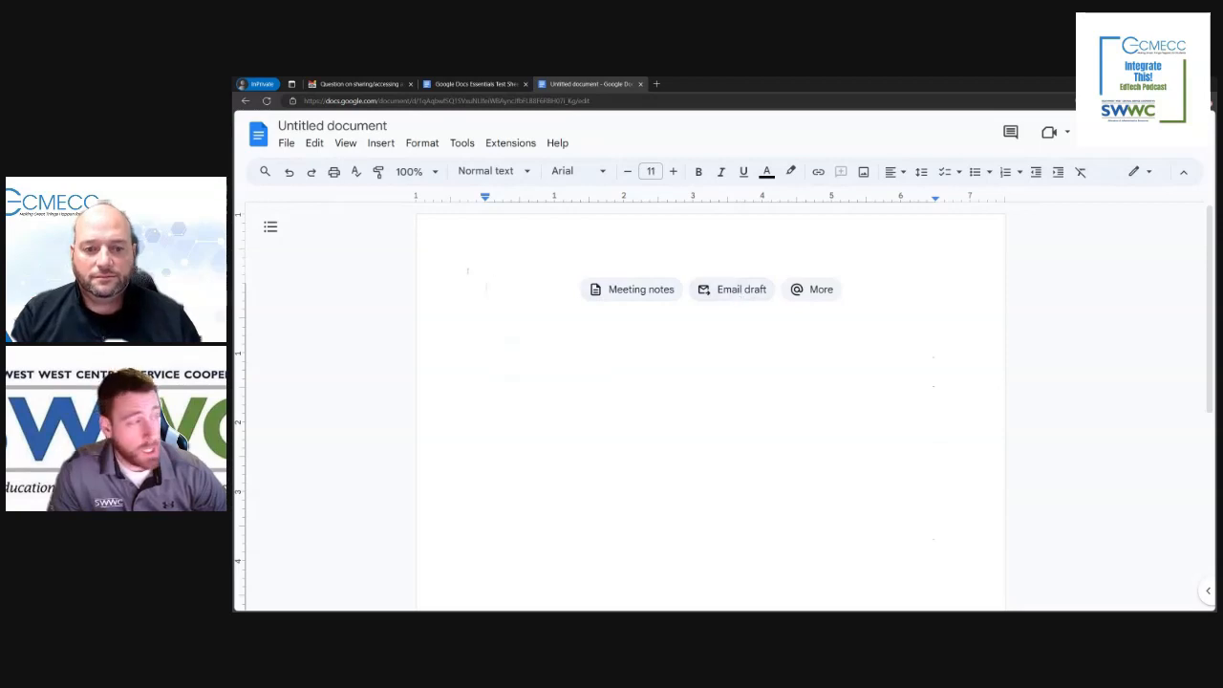
click(421, 86)
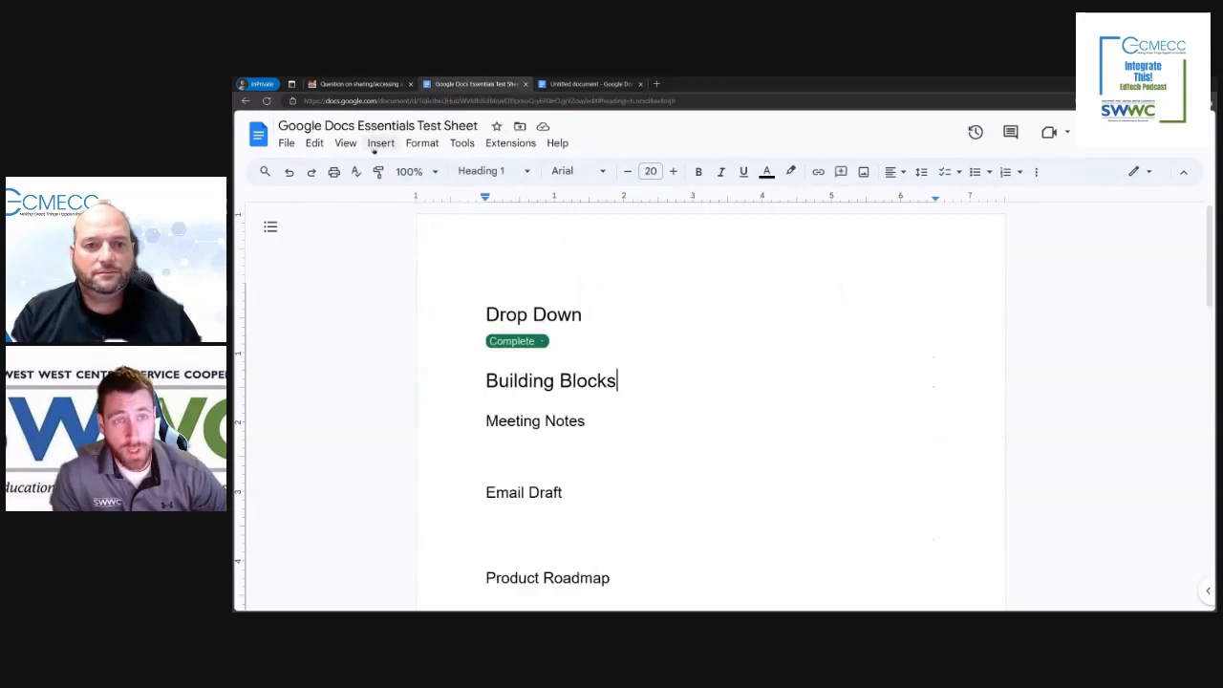
Step: Insert a Meeting notes building block under the Meeting Notes heading for the Test calendar event
click(380, 143)
mouse_move(473, 387)
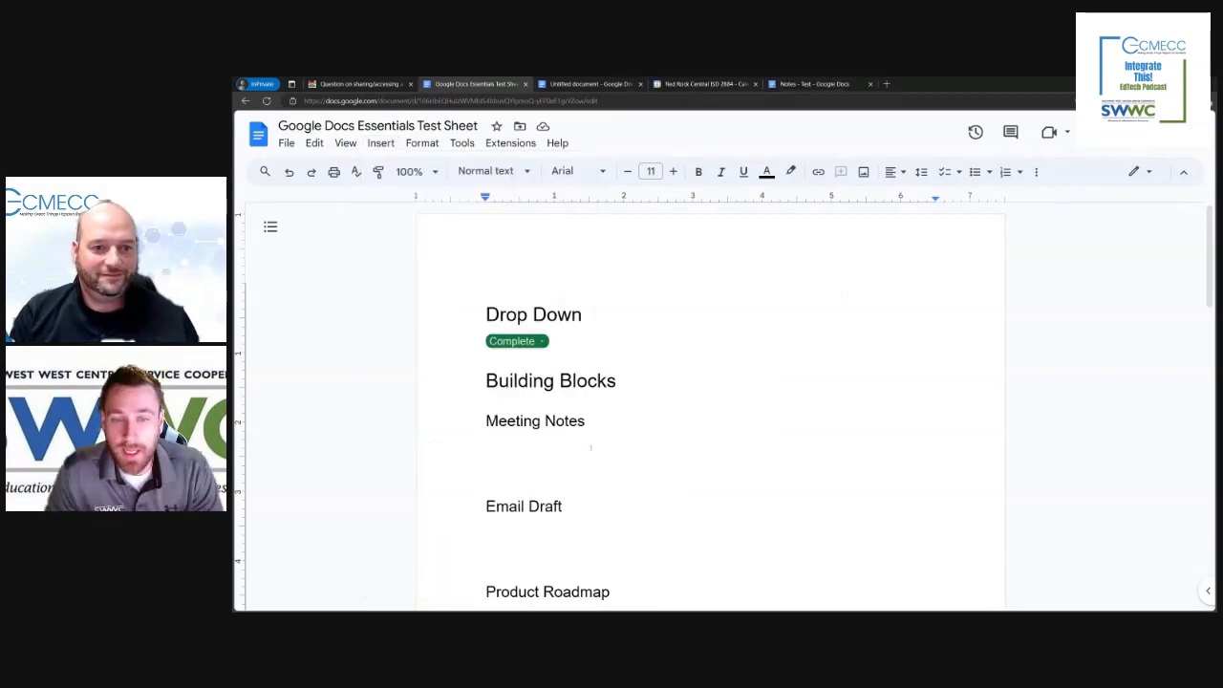
click(379, 144)
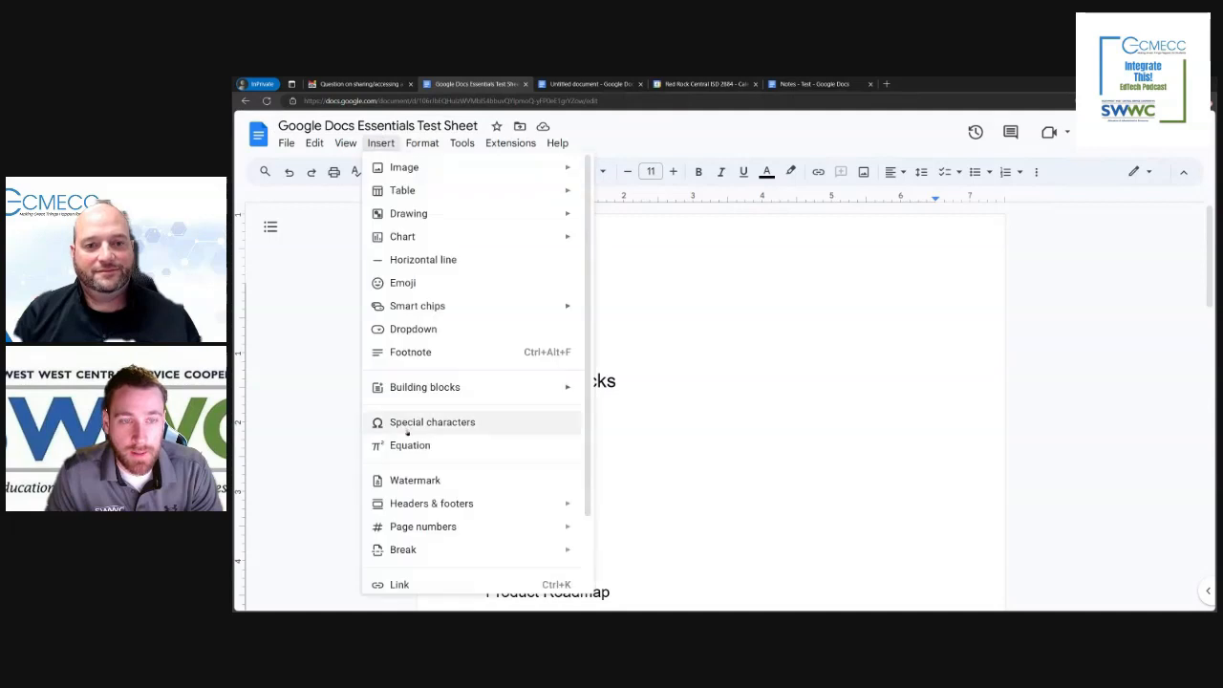
mouse_move(442, 388)
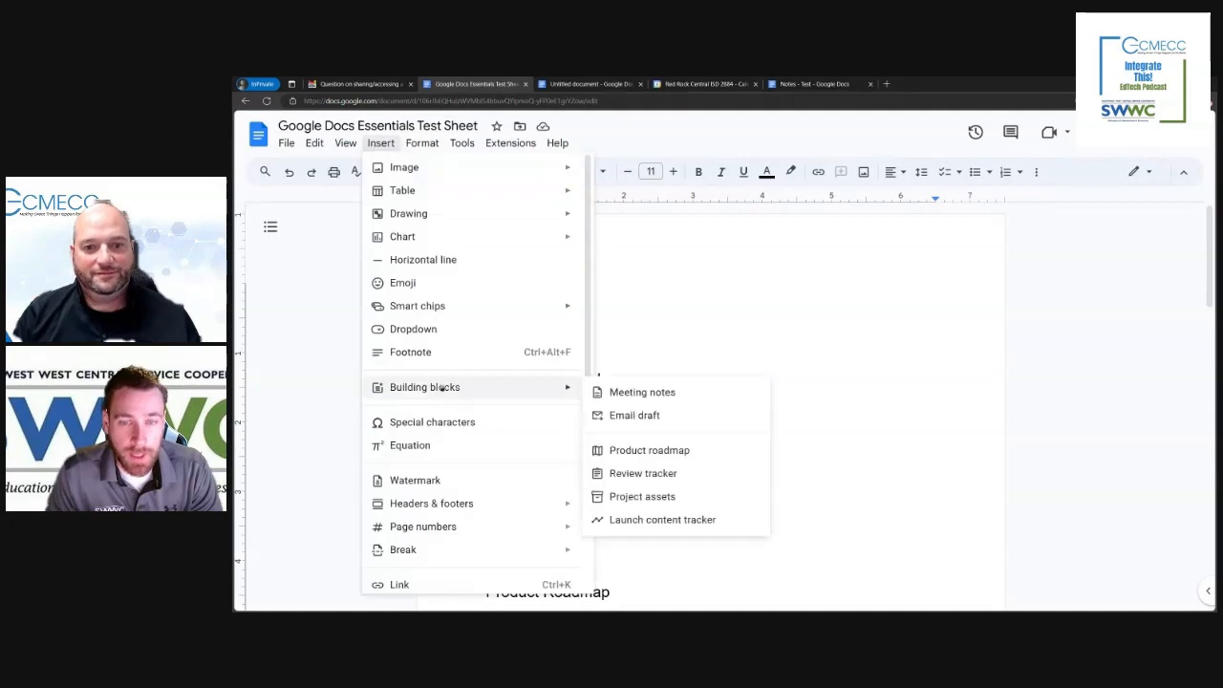
click(642, 393)
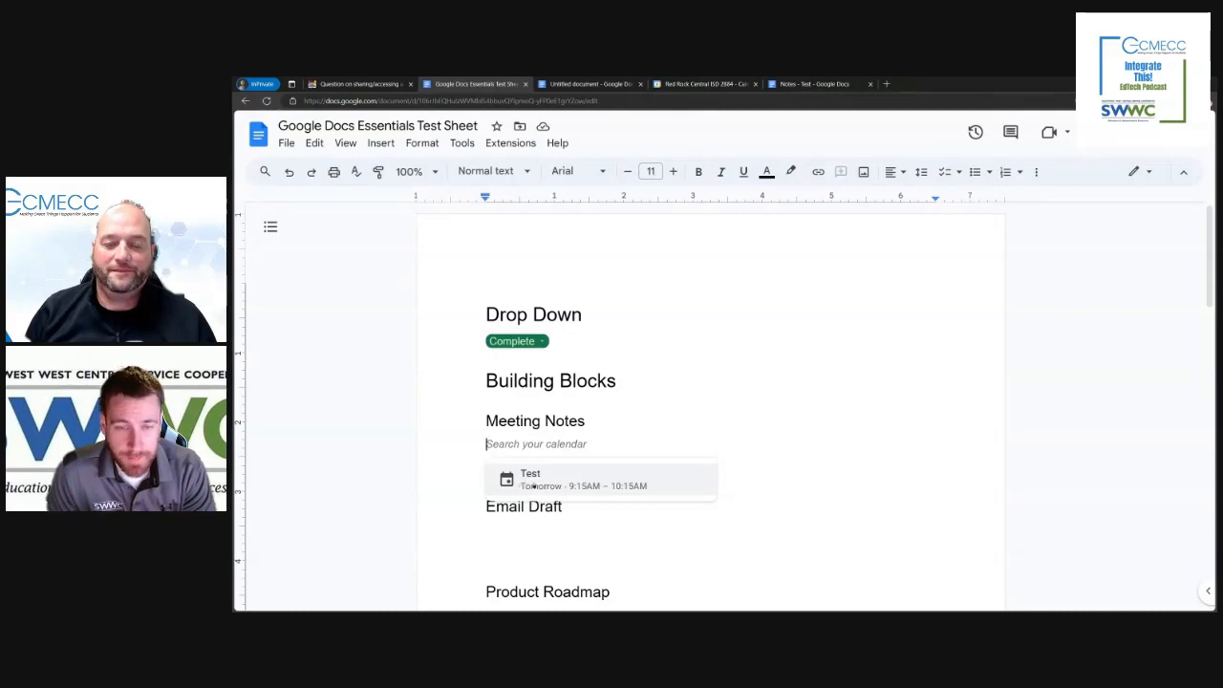
click(533, 480)
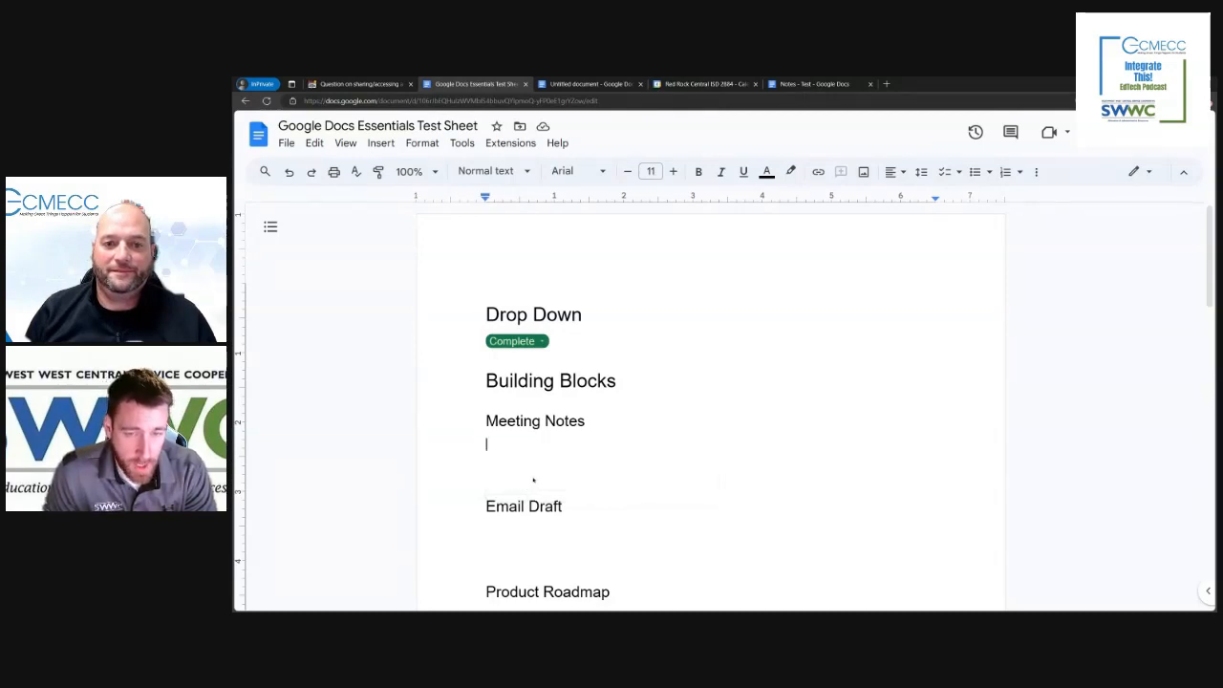
scroll(551, 508, down, 3)
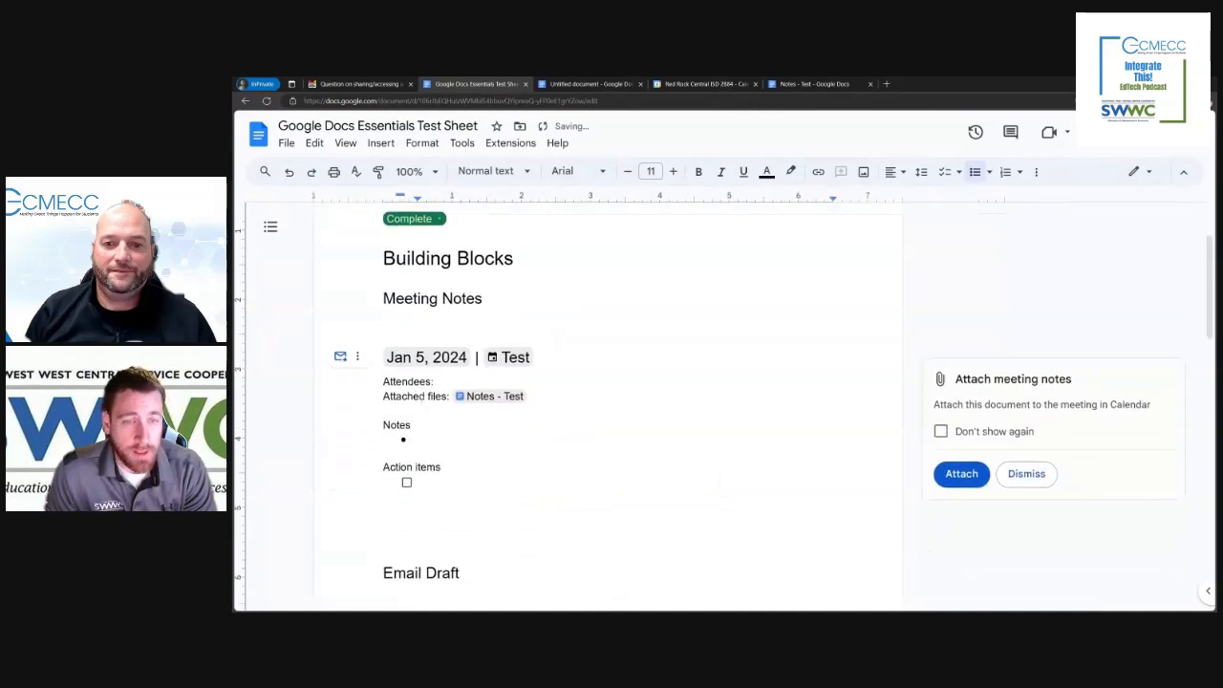
mouse_move(499, 358)
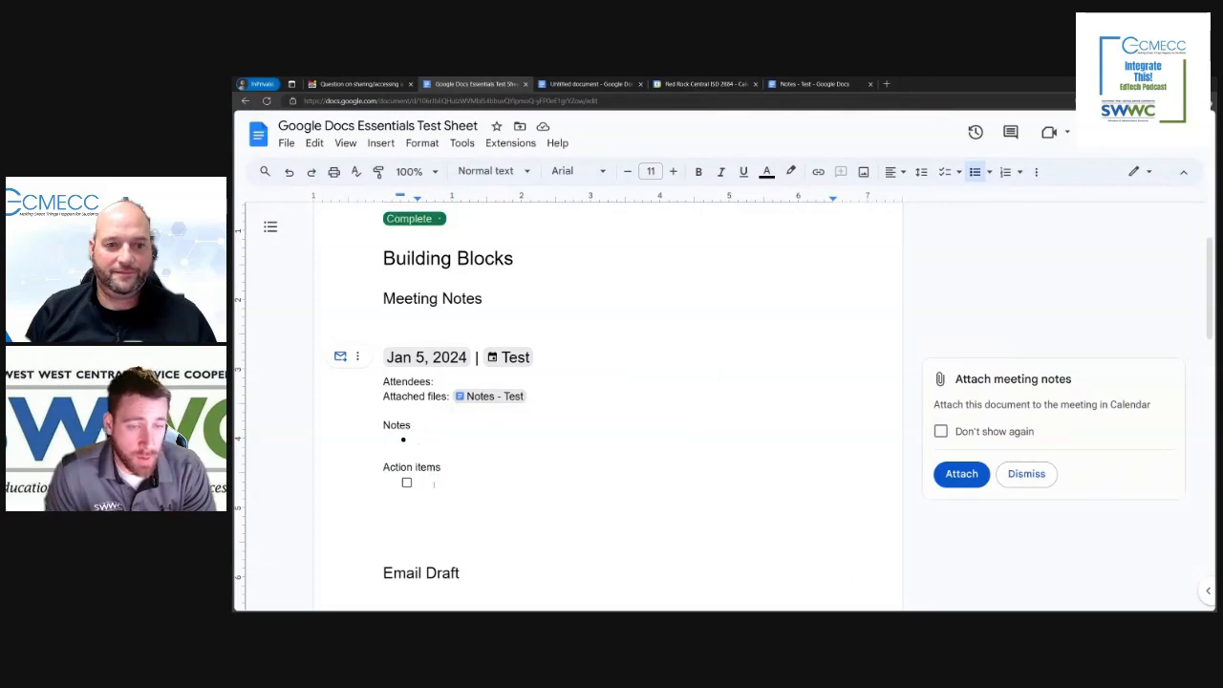
Step: Dismiss the suggestion to attach the meeting notes and add a suggested contact's people chip to the Attendees line
click(487, 382)
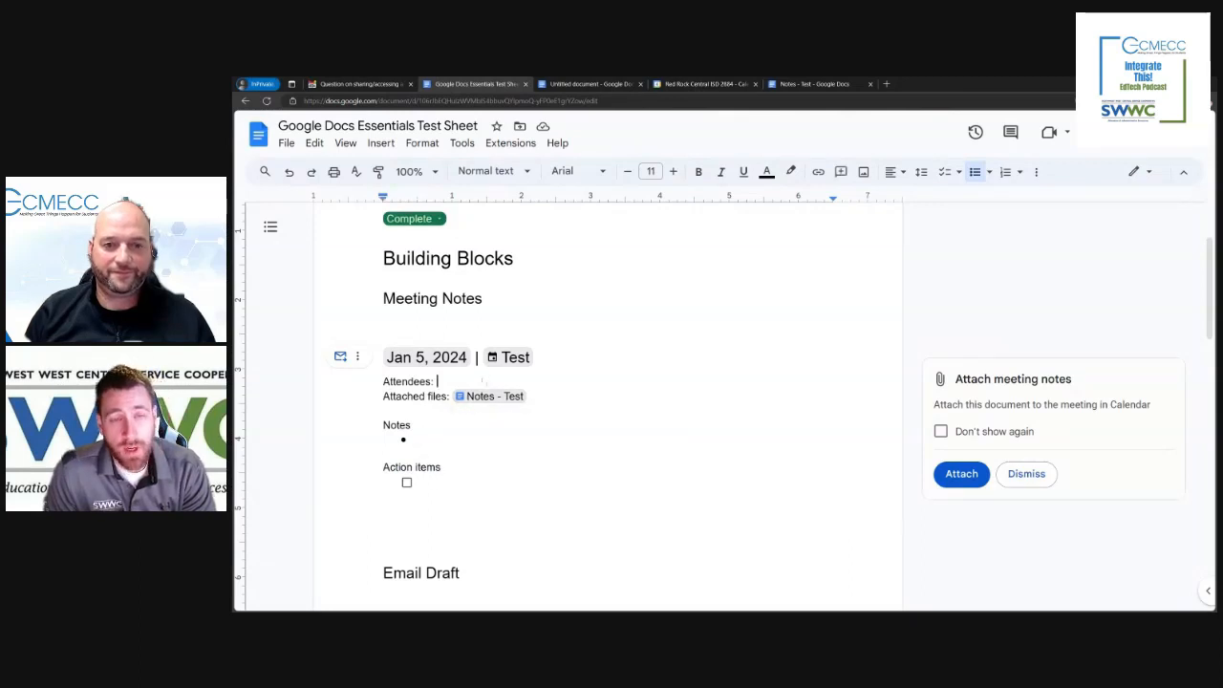
click(1039, 476)
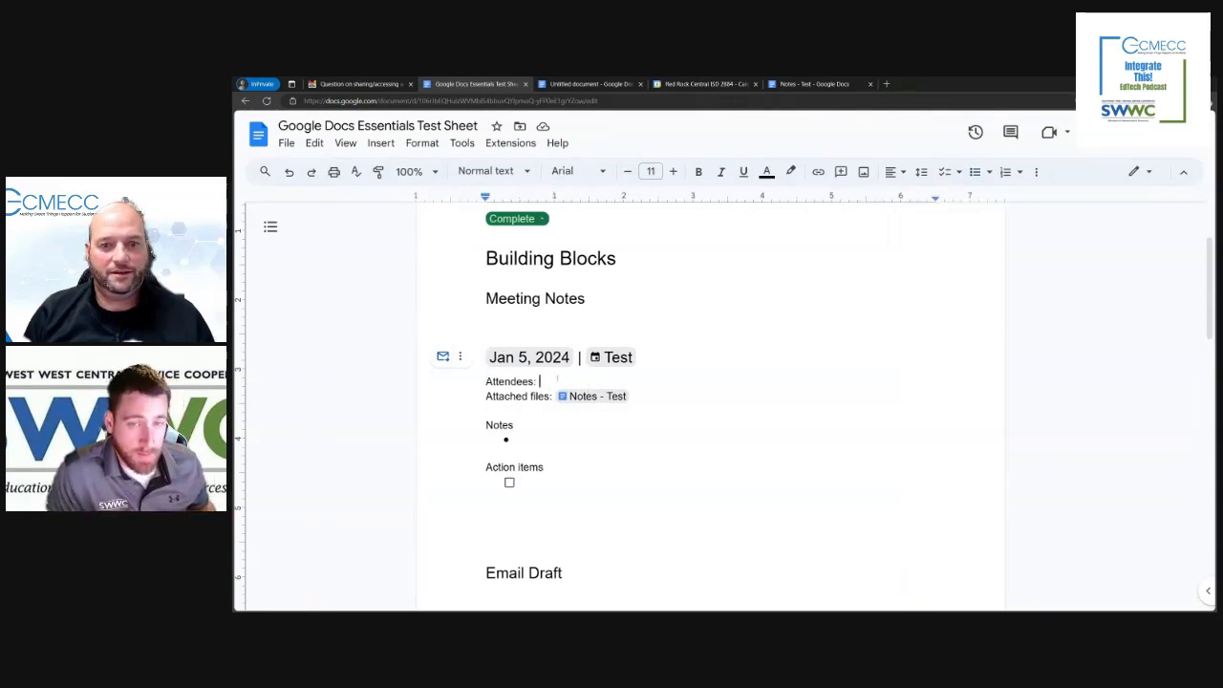
text(@)
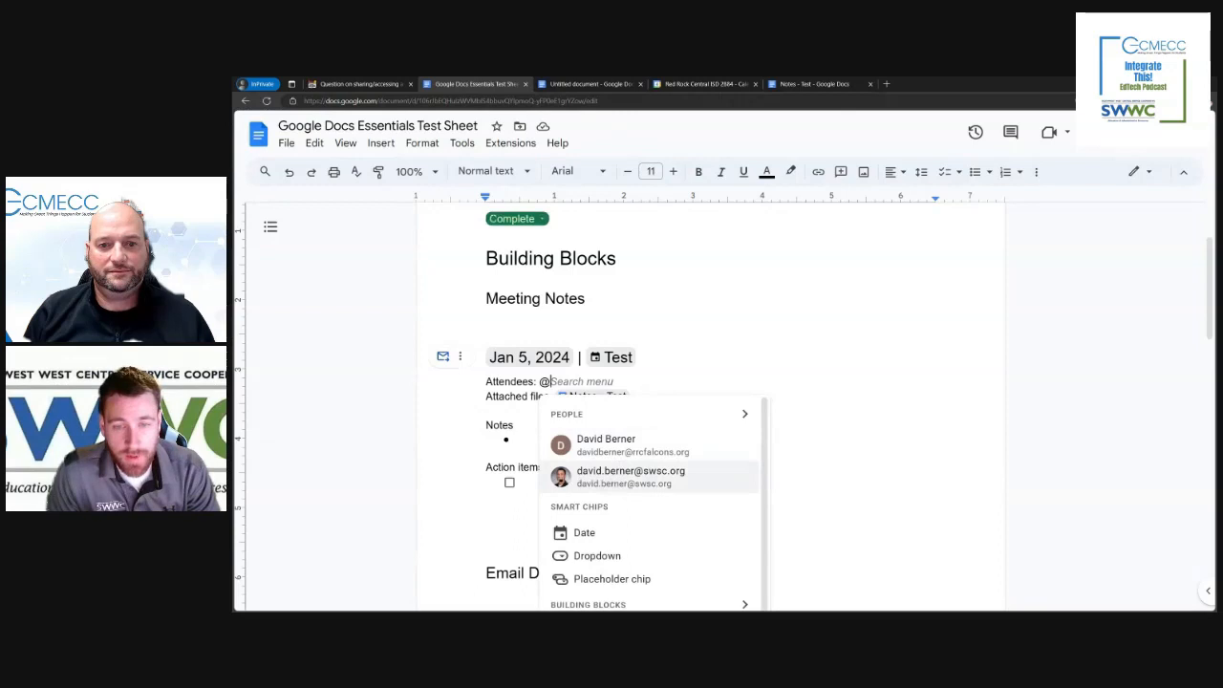
click(564, 478)
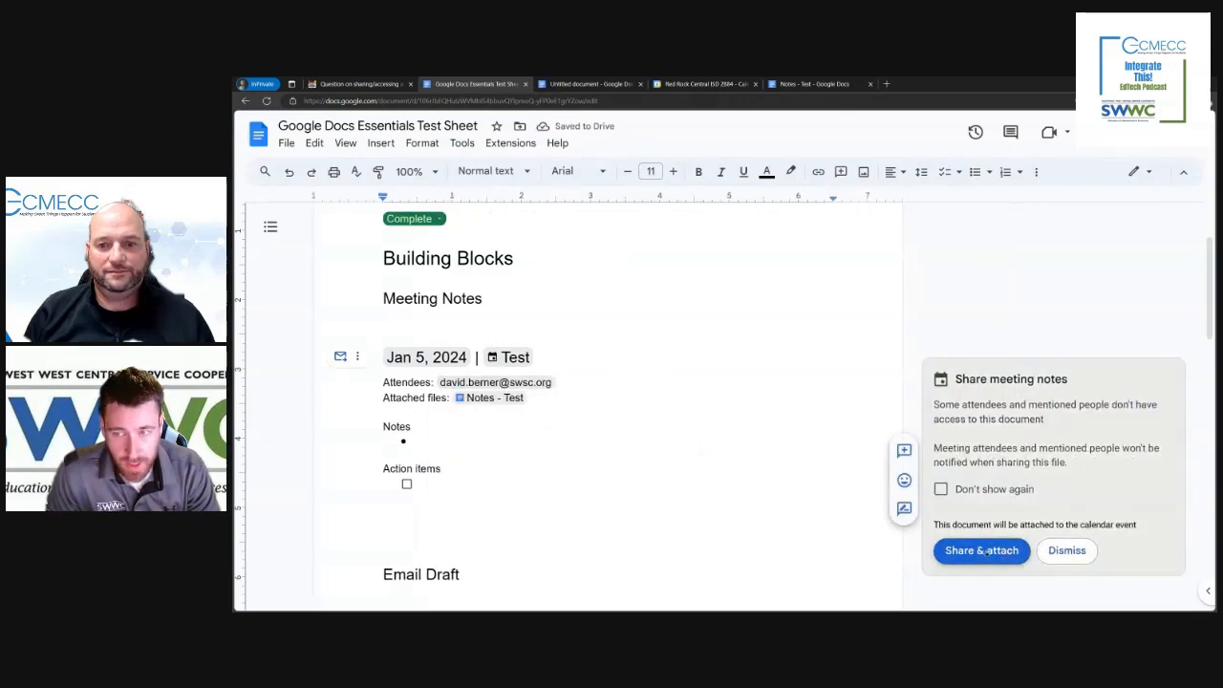
mouse_move(495, 383)
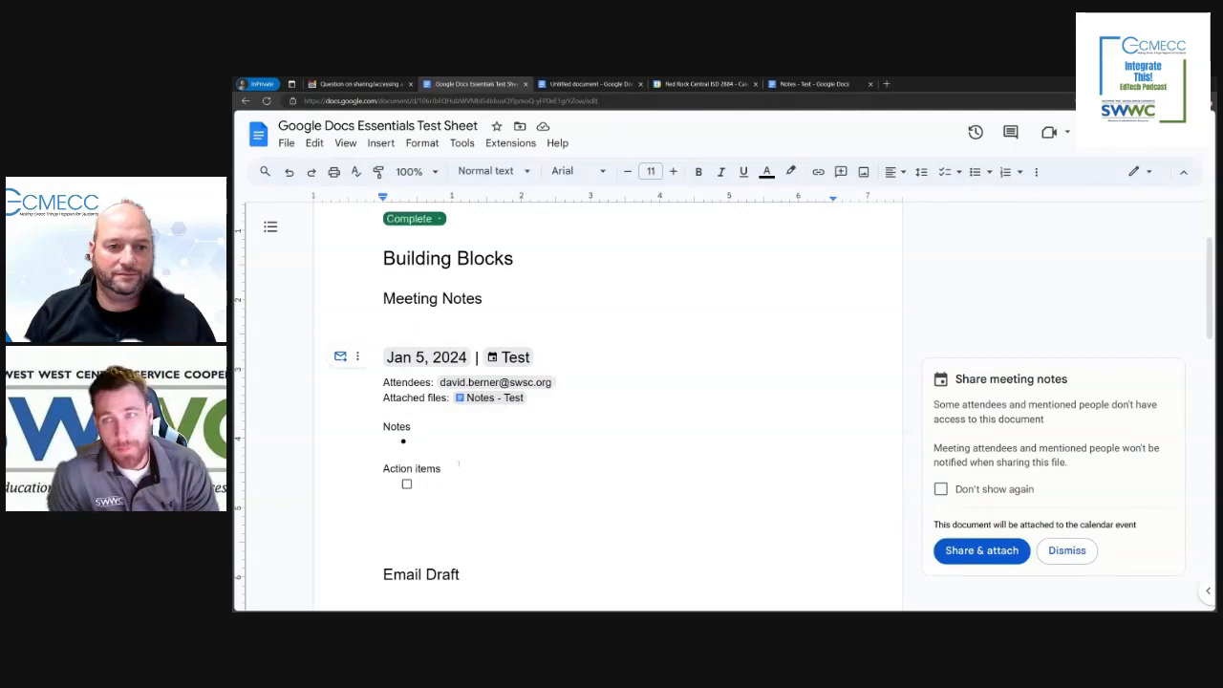
Step: Delete the blank lines above and below the meeting notes block, between the Meeting Notes and Email Draft headings
click(436, 324)
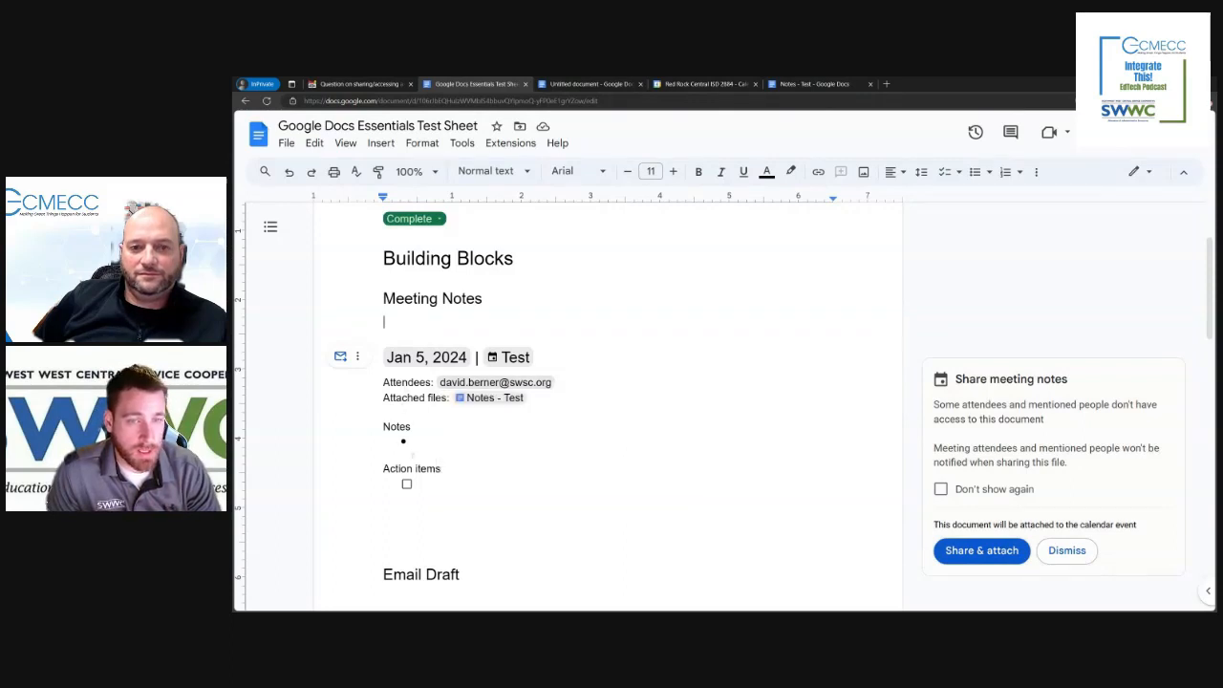
click(386, 356)
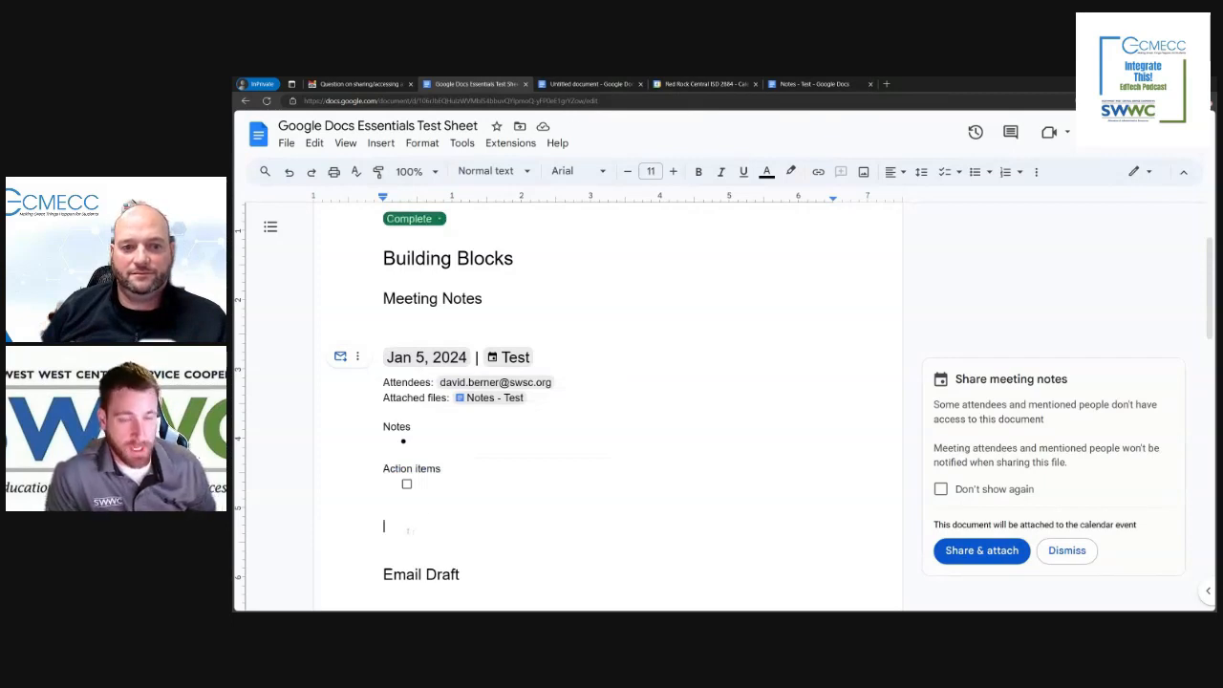
key(Delete)
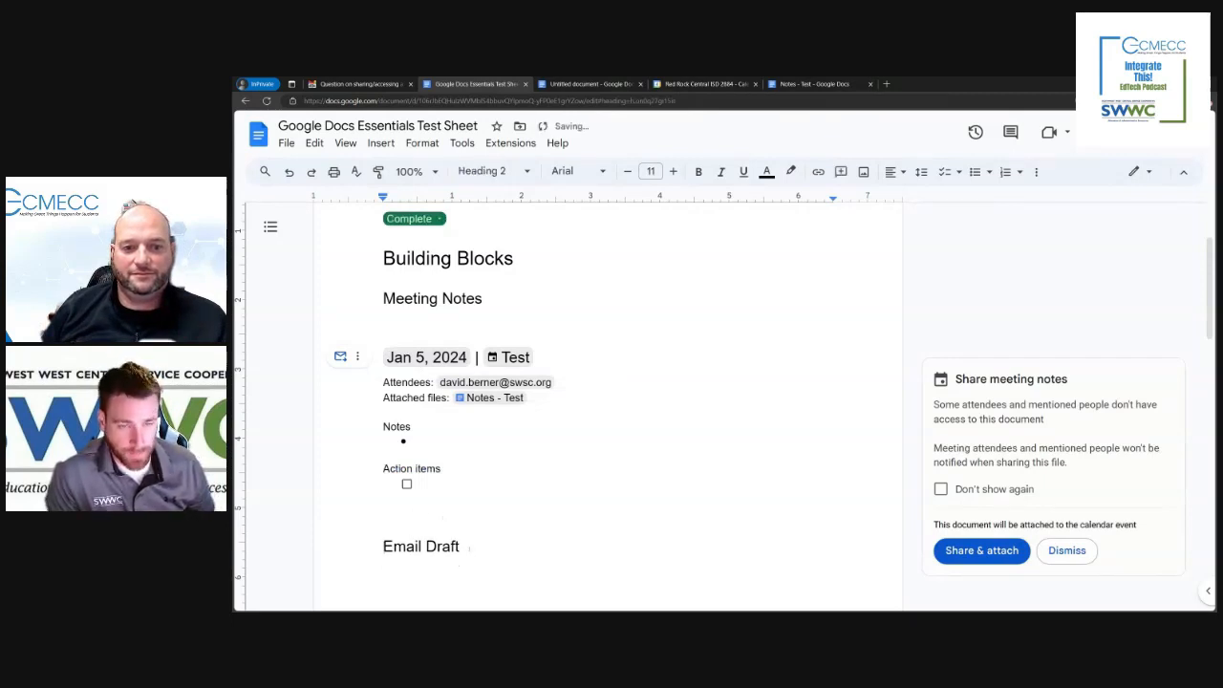
scroll(469, 549, up, 1)
click(443, 571)
key(BackSpace)
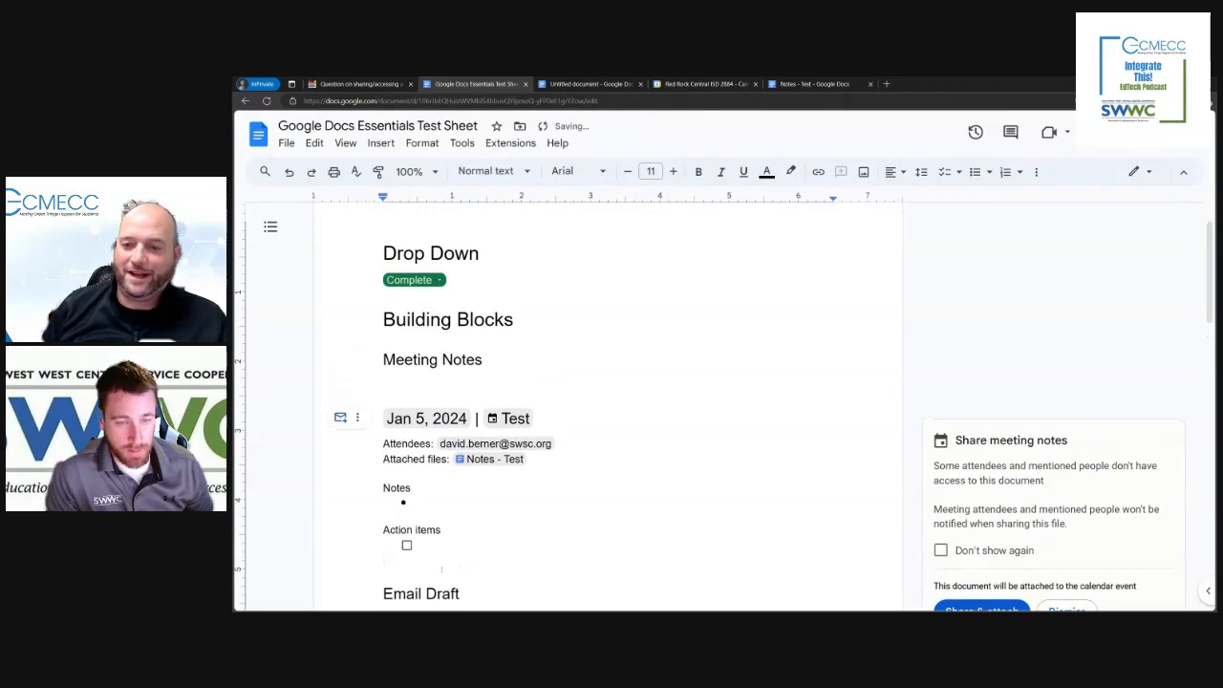
key(BackSpace)
click(444, 417)
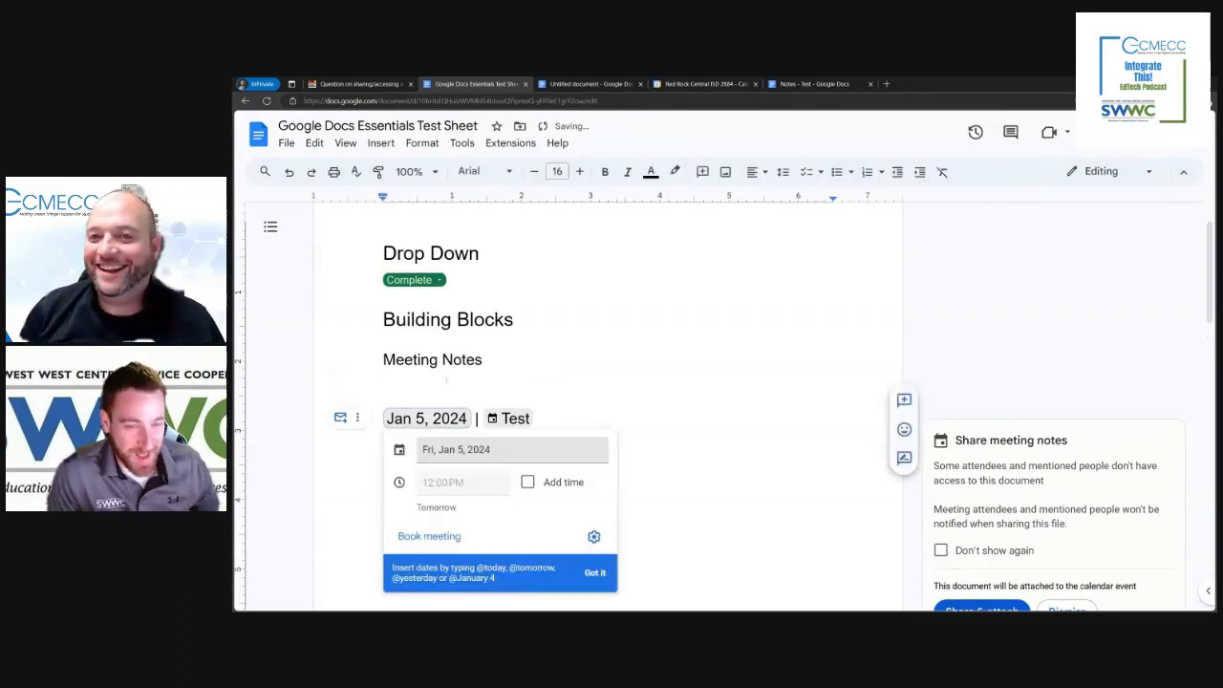
click(446, 380)
key(BackSpace)
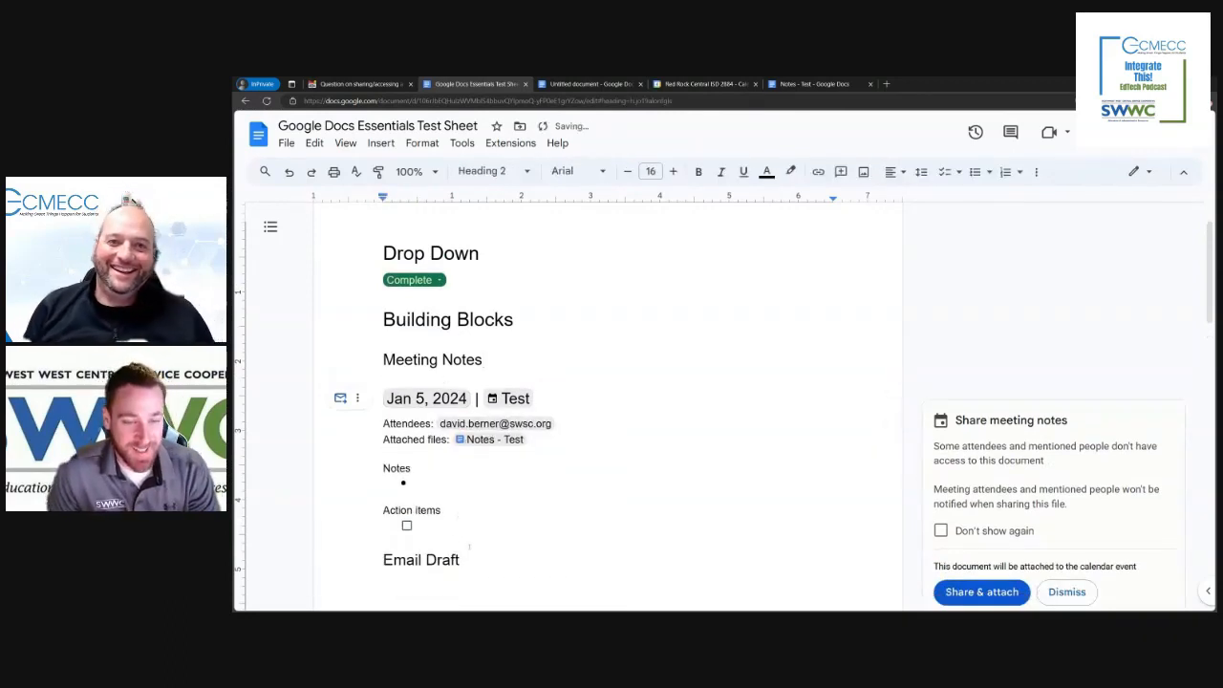
Step: Dismiss the suggestion to share the meeting notes and start an email of the notes from the Test meeting block
scroll(612, 401, down, 2)
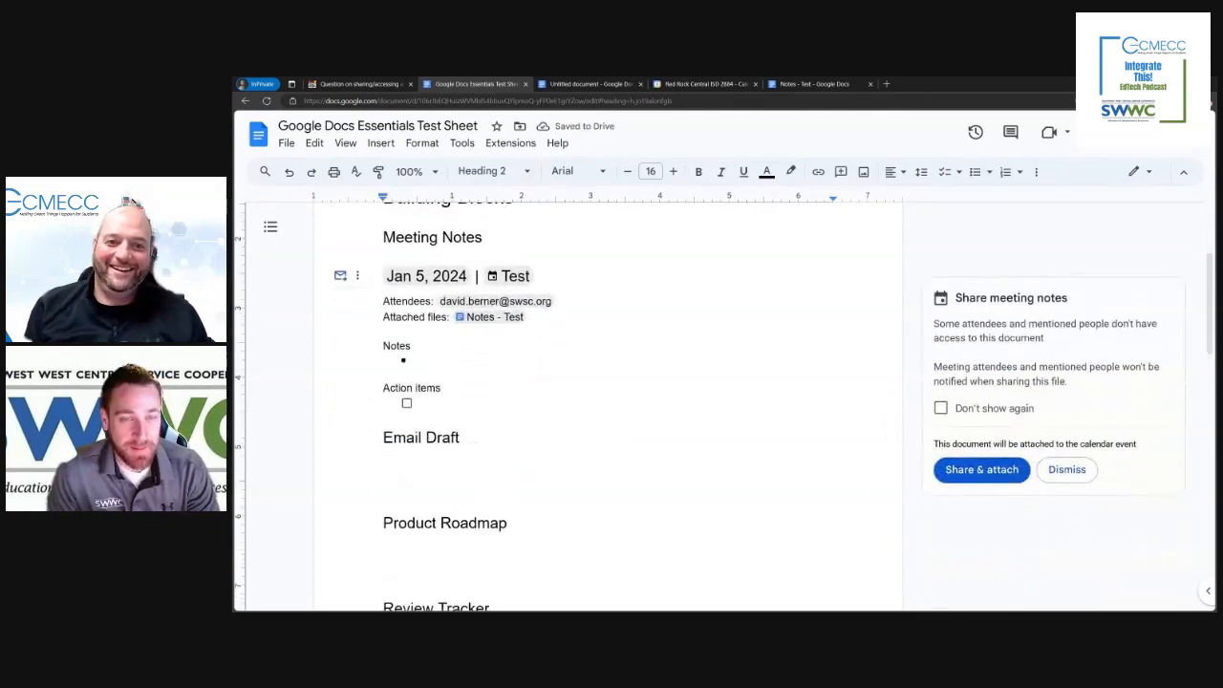
click(1066, 469)
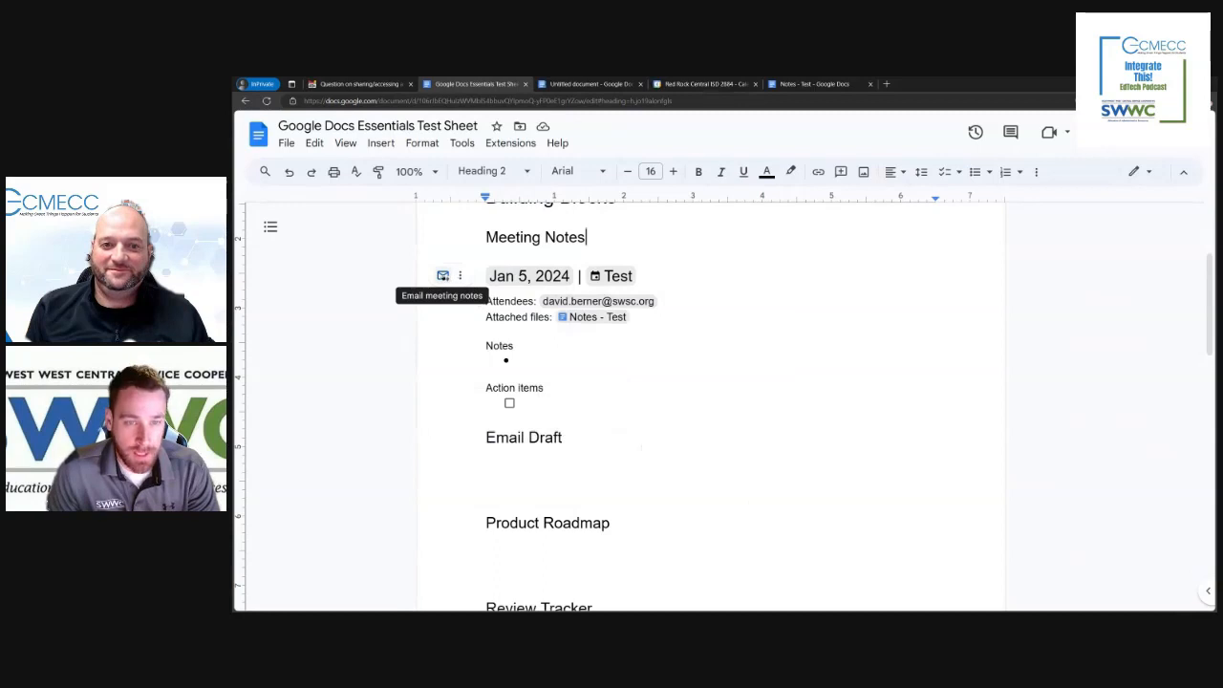
click(443, 276)
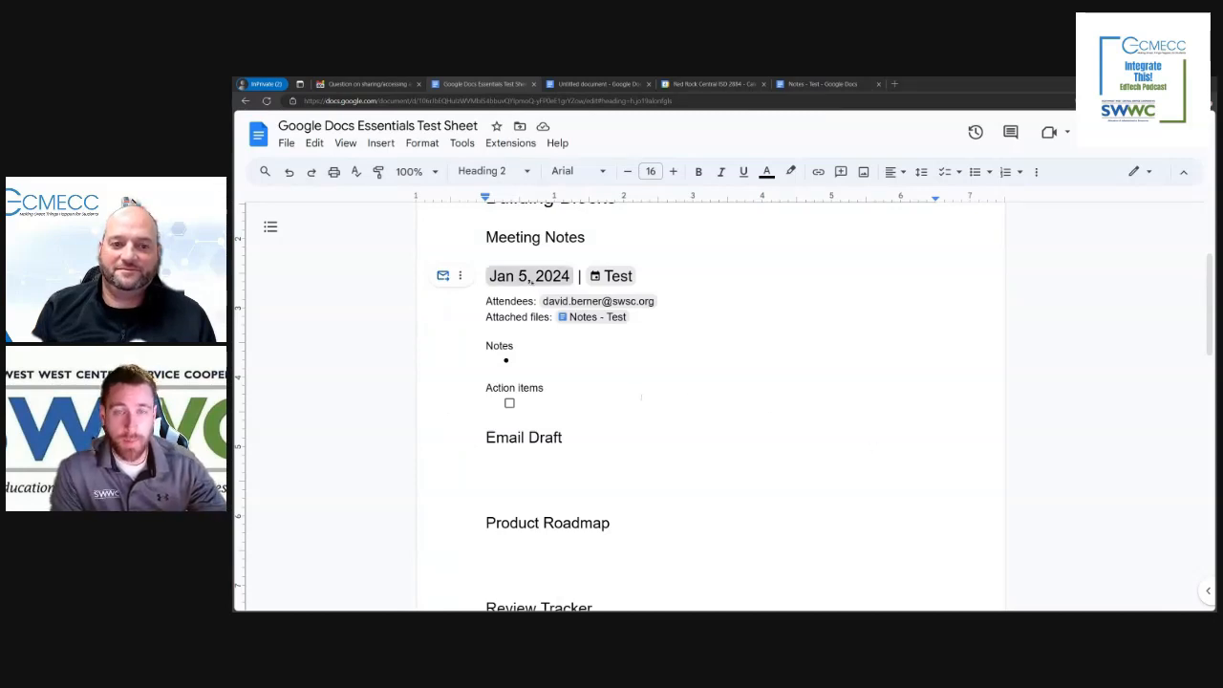
click(494, 275)
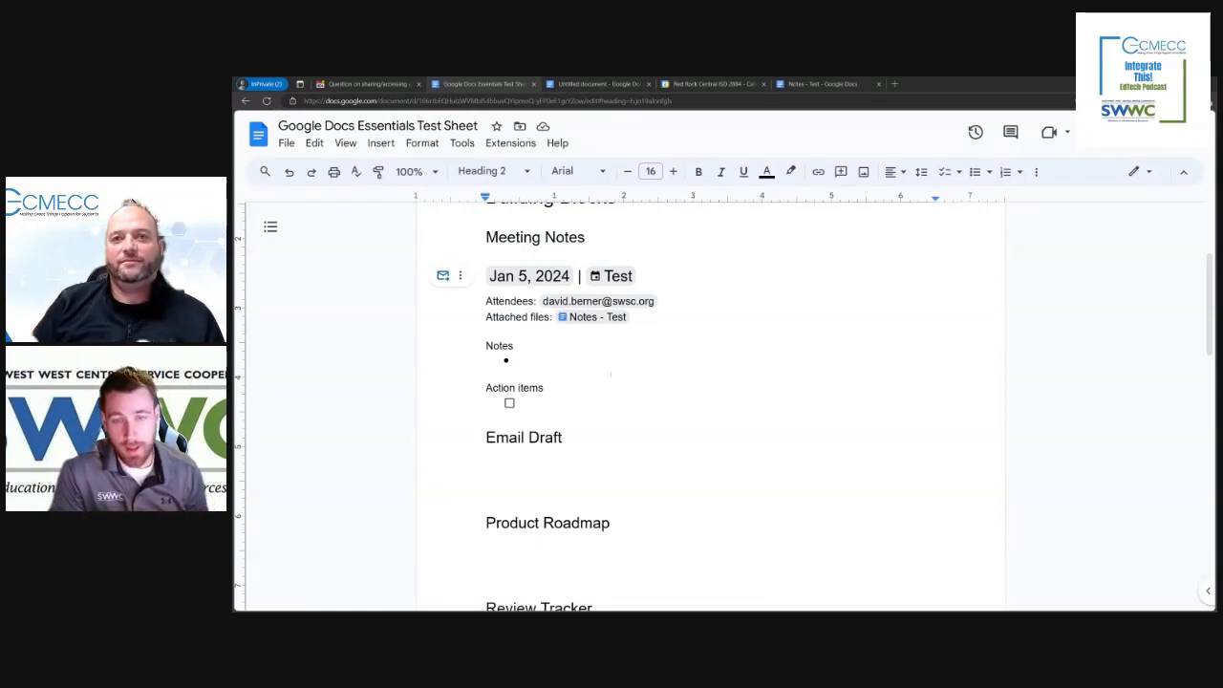
Step: Insert an Email draft building block on the blank line under the Email Draft heading and look over its fields
click(564, 463)
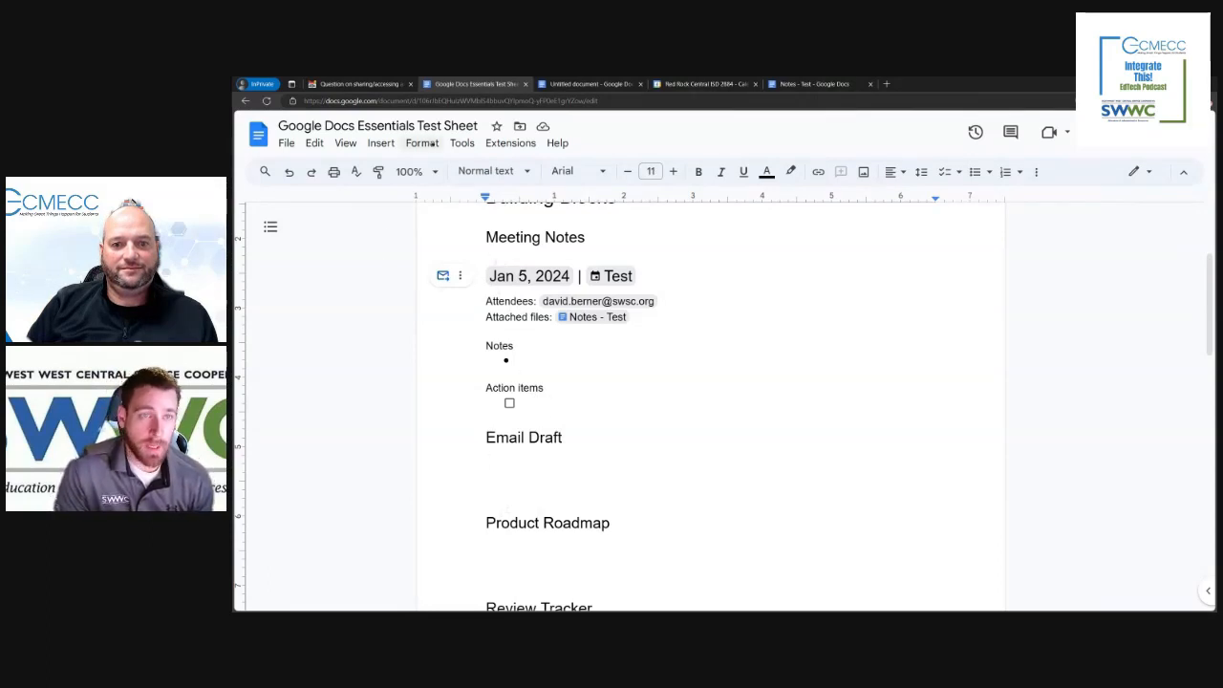
click(381, 142)
mouse_move(431, 387)
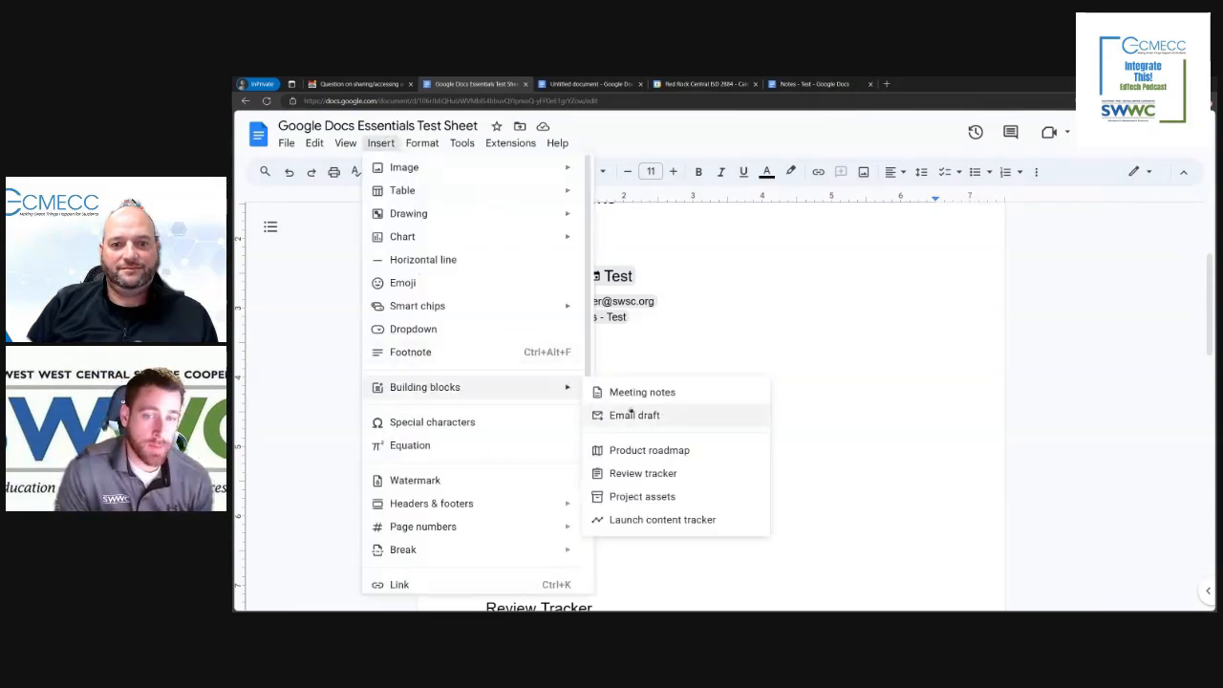
click(639, 416)
scroll(638, 417, down, 2)
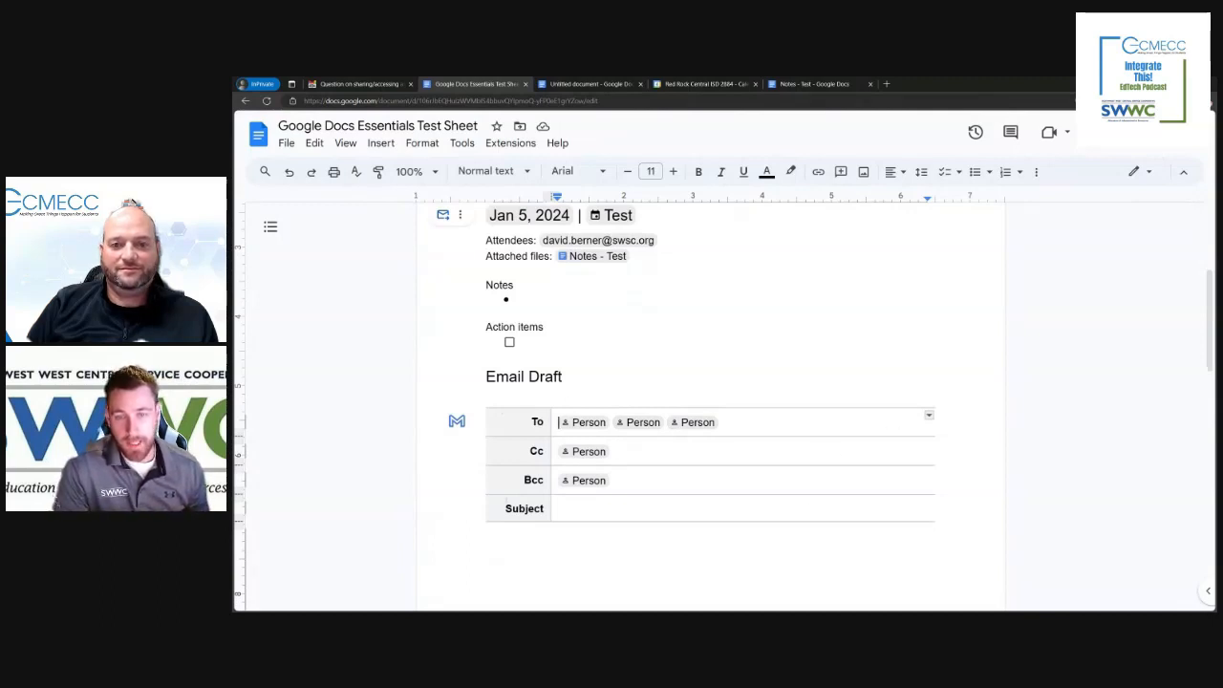
scroll(561, 515, down, 4)
scroll(562, 516, up, 2)
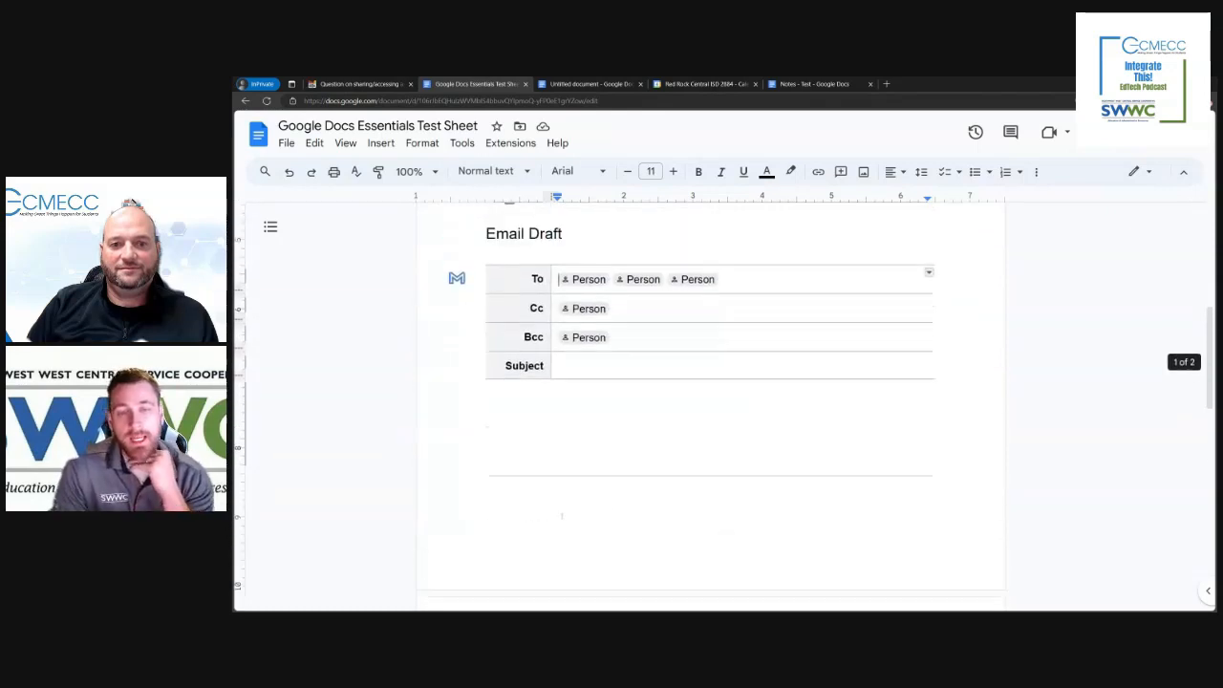
scroll(562, 515, up, 1)
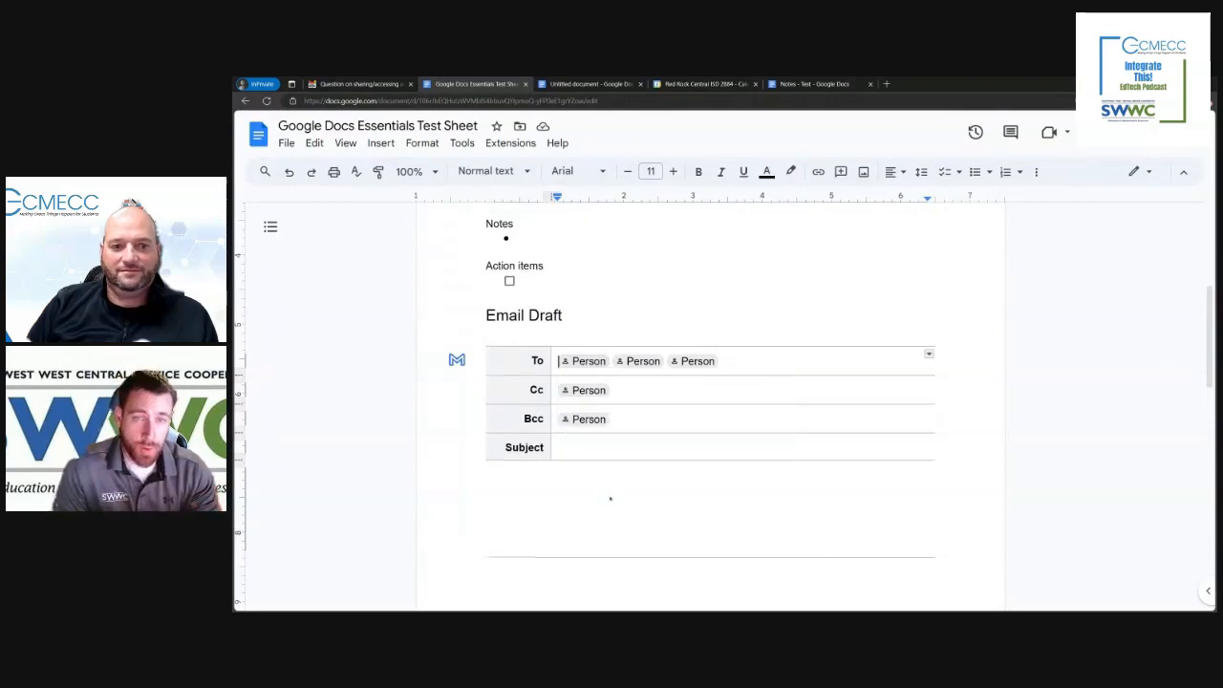
scroll(598, 500, up, 2)
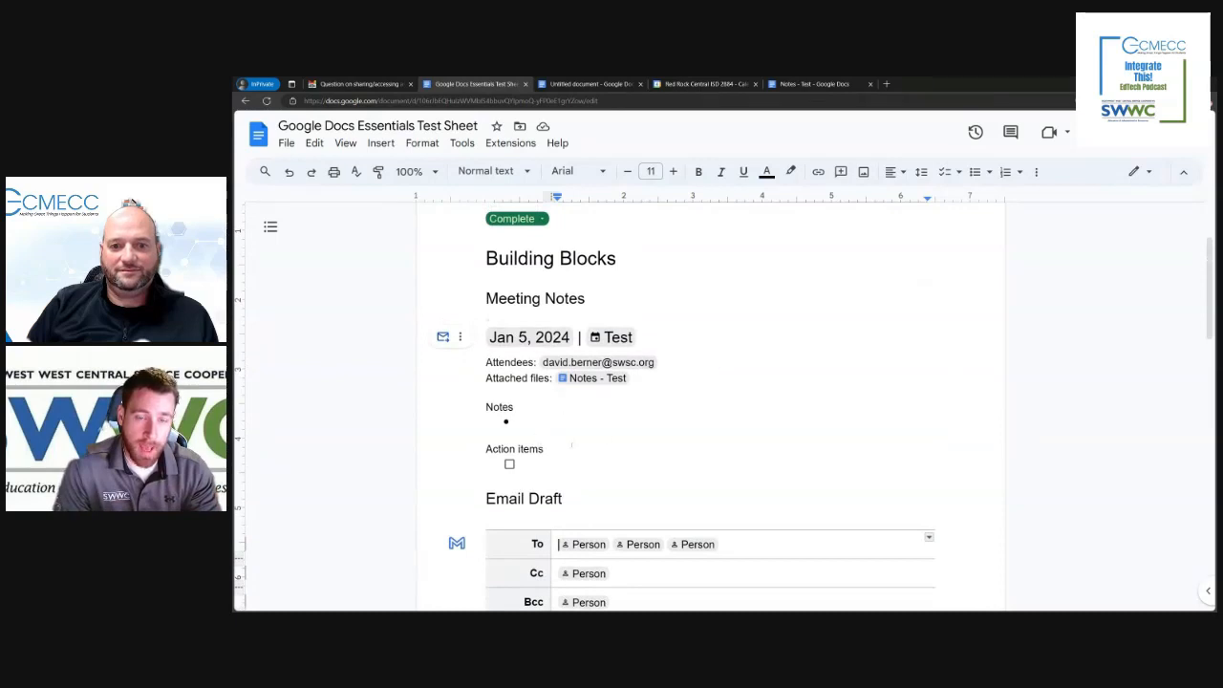
Step: Fill in the email draft under the Email Draft heading with the subject "Test" and the message "Test"
scroll(608, 431, down, 3)
click(538, 411)
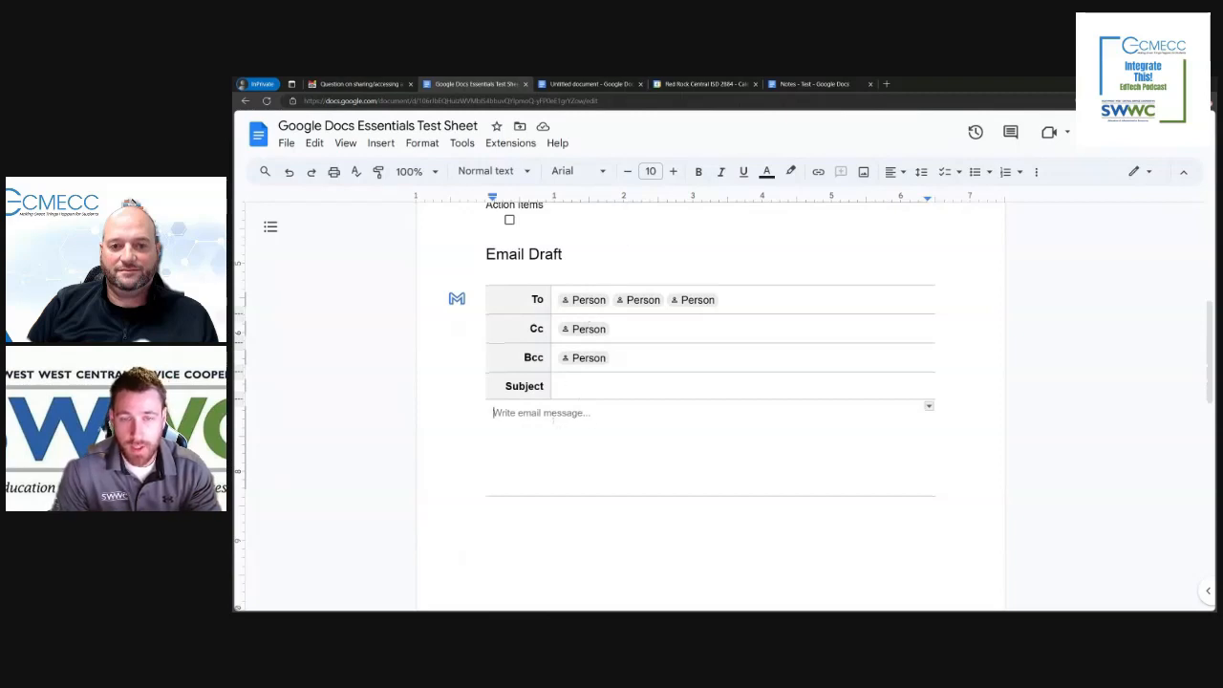
click(628, 391)
text(Test)
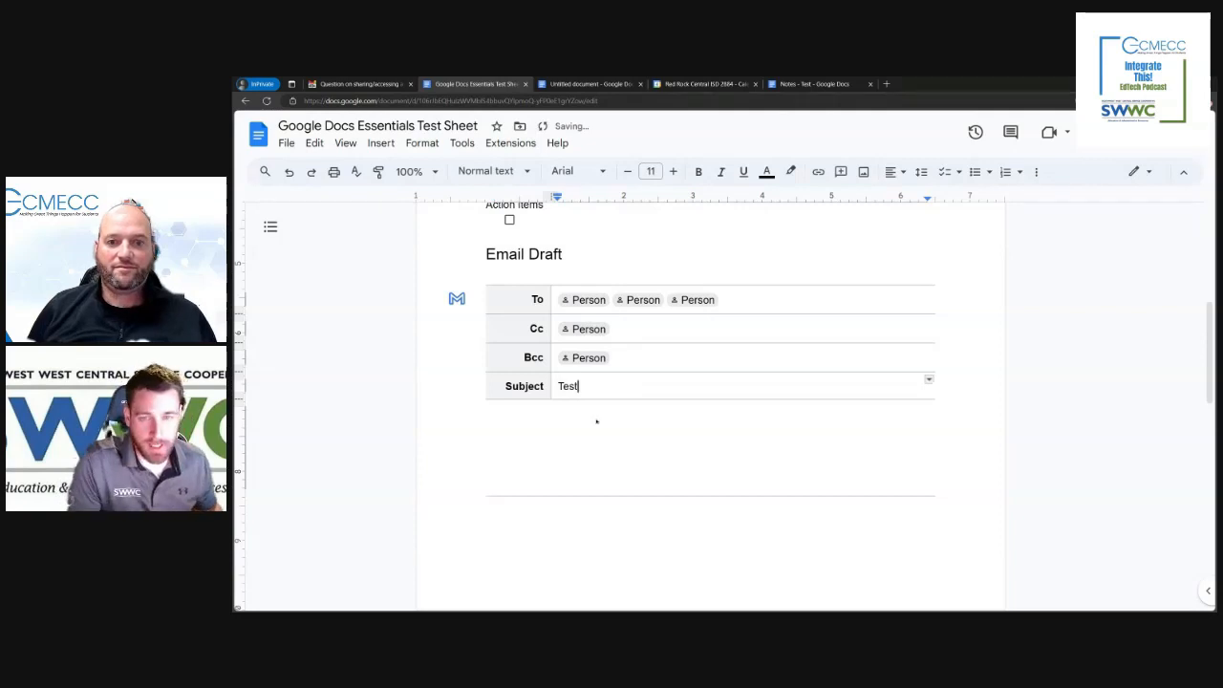
click(596, 422)
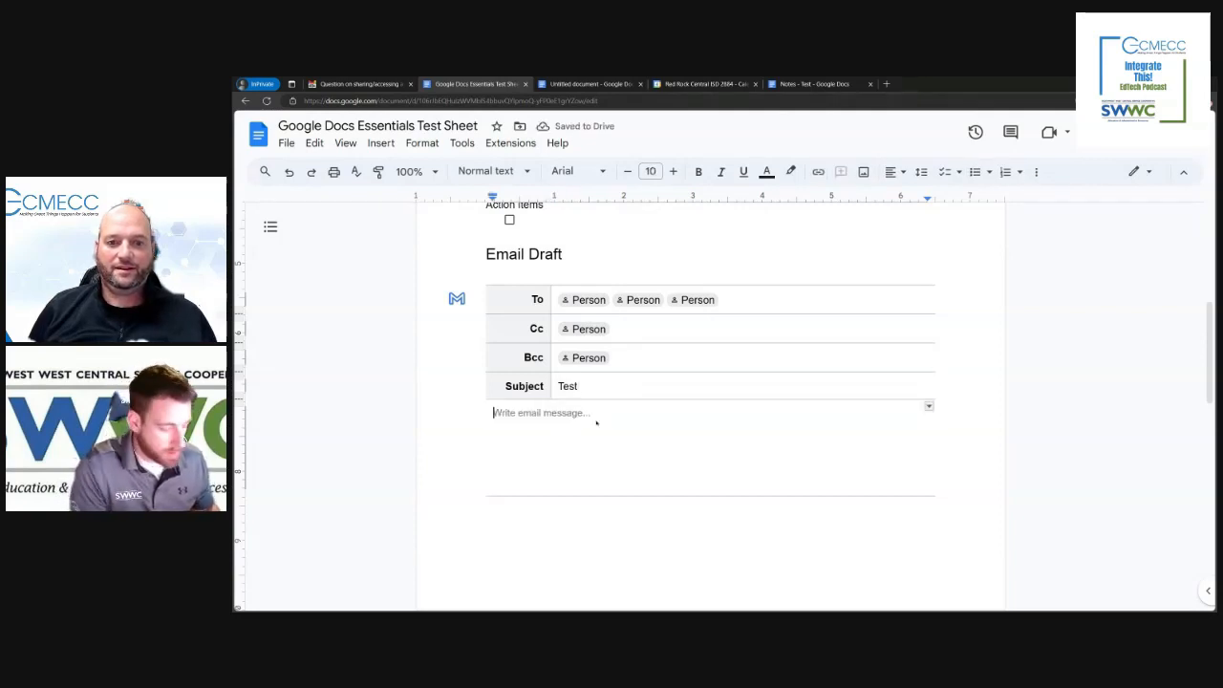
text(Test)
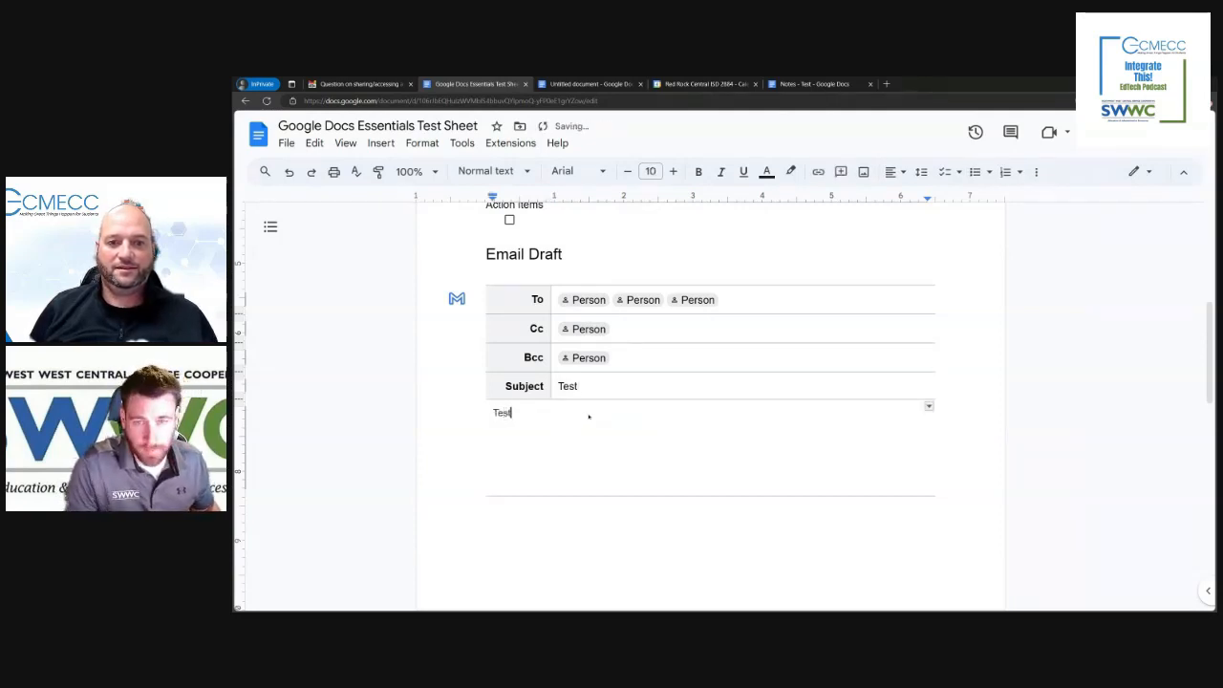
Step: Try to add a recipient to the email draft's To row by searching for the person's e-mail address
click(581, 301)
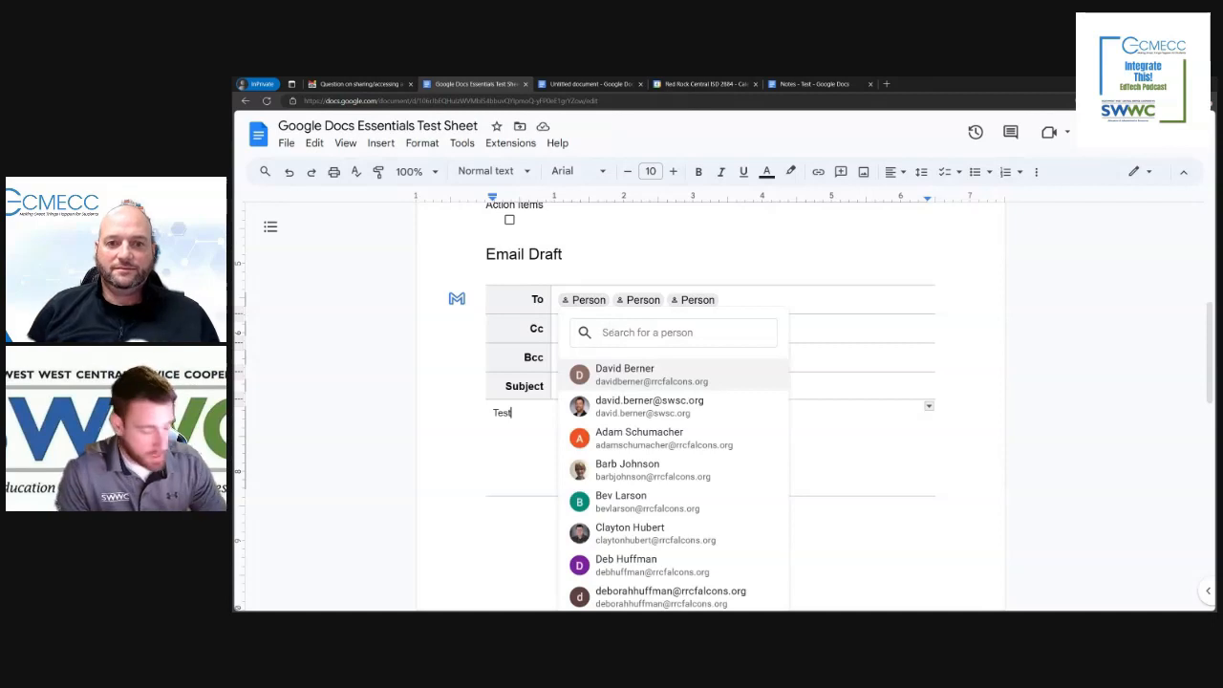
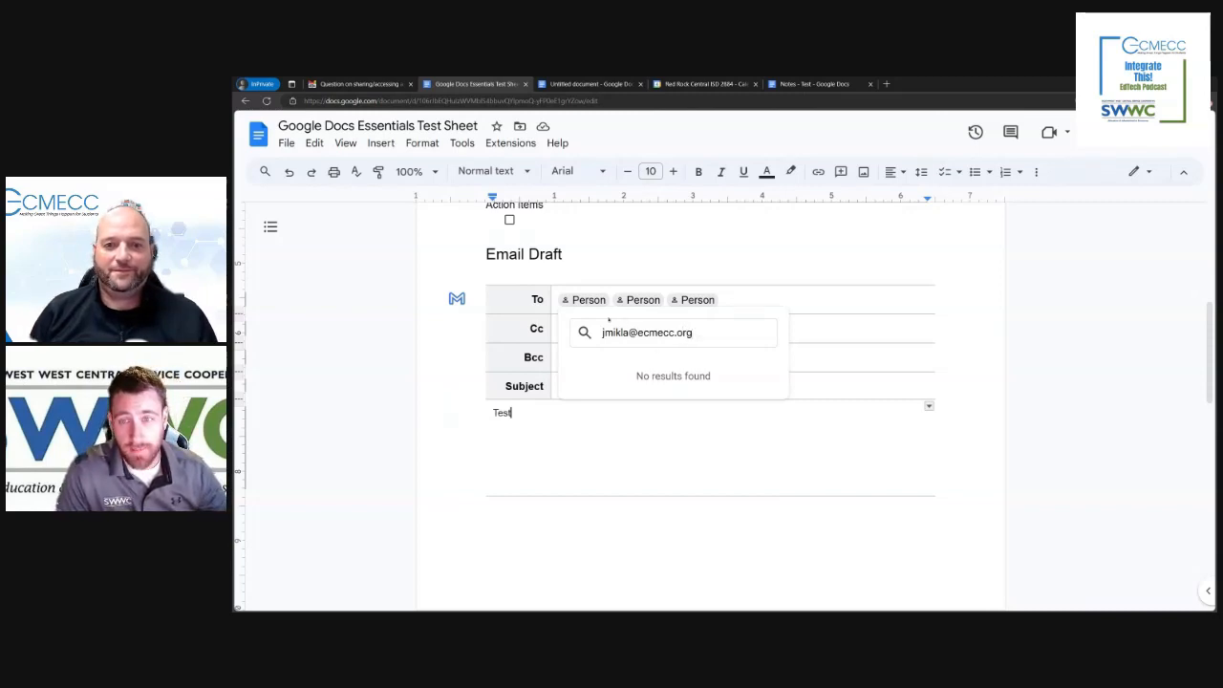
key(Escape)
Step: Replace the first Person placeholder in the email draft's To row with the second suggested contact
click(585, 299)
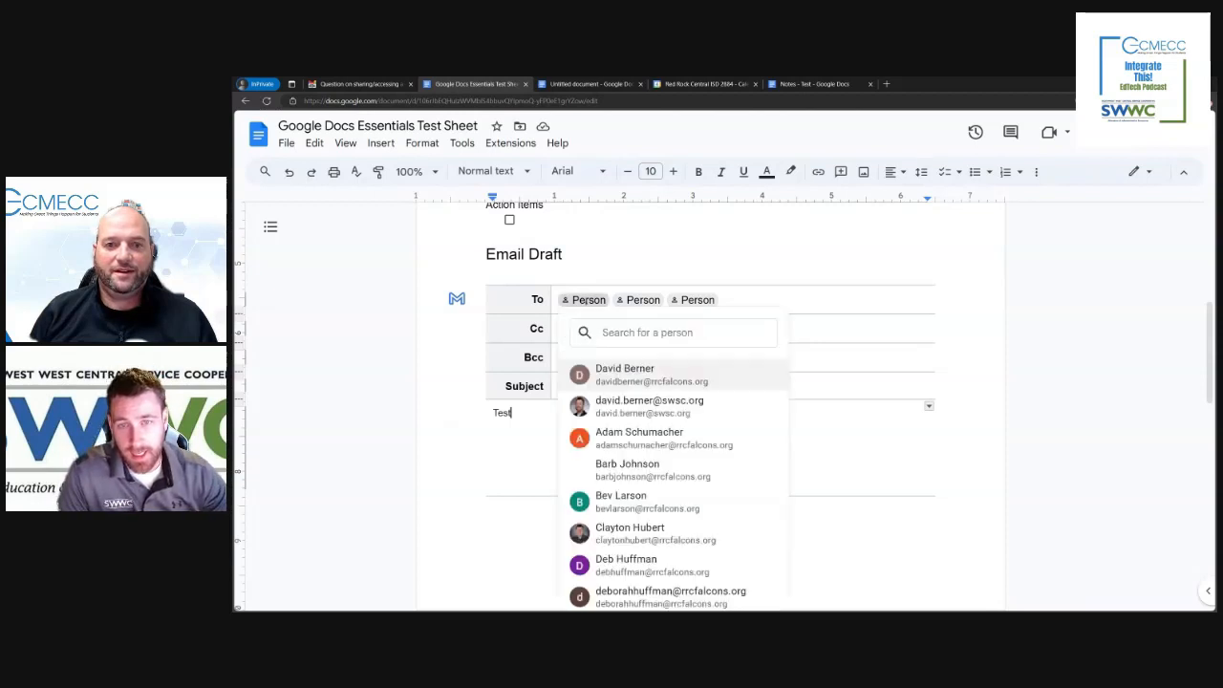
key(Escape)
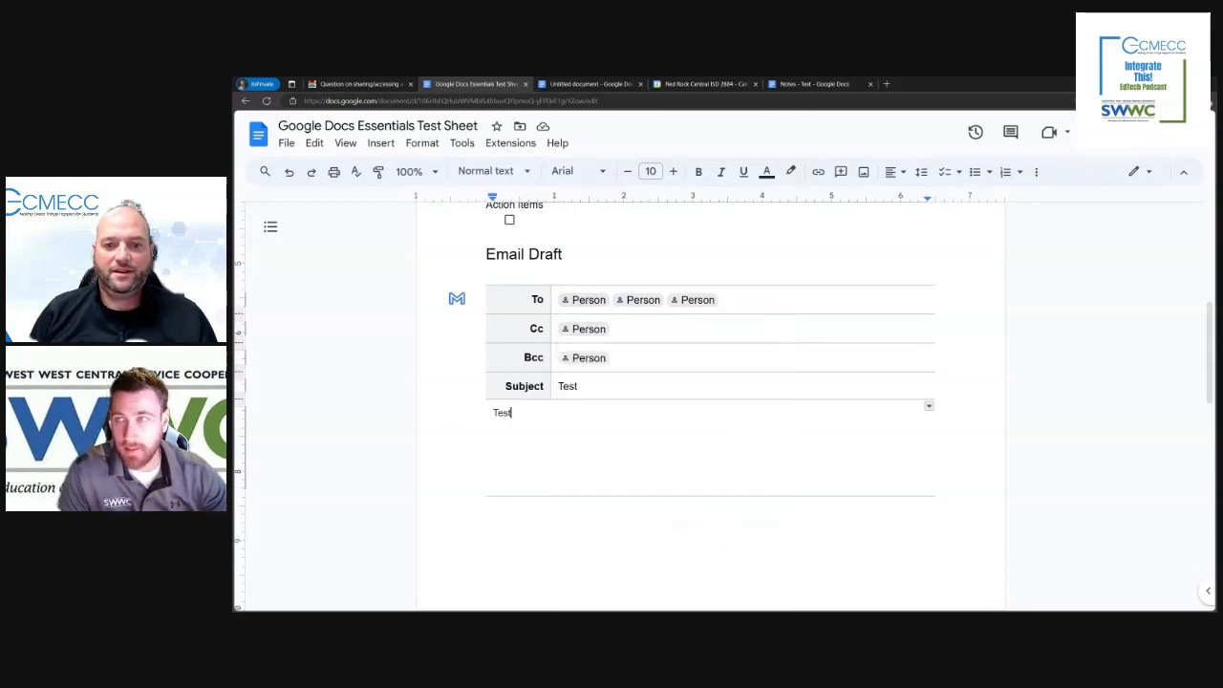
click(588, 299)
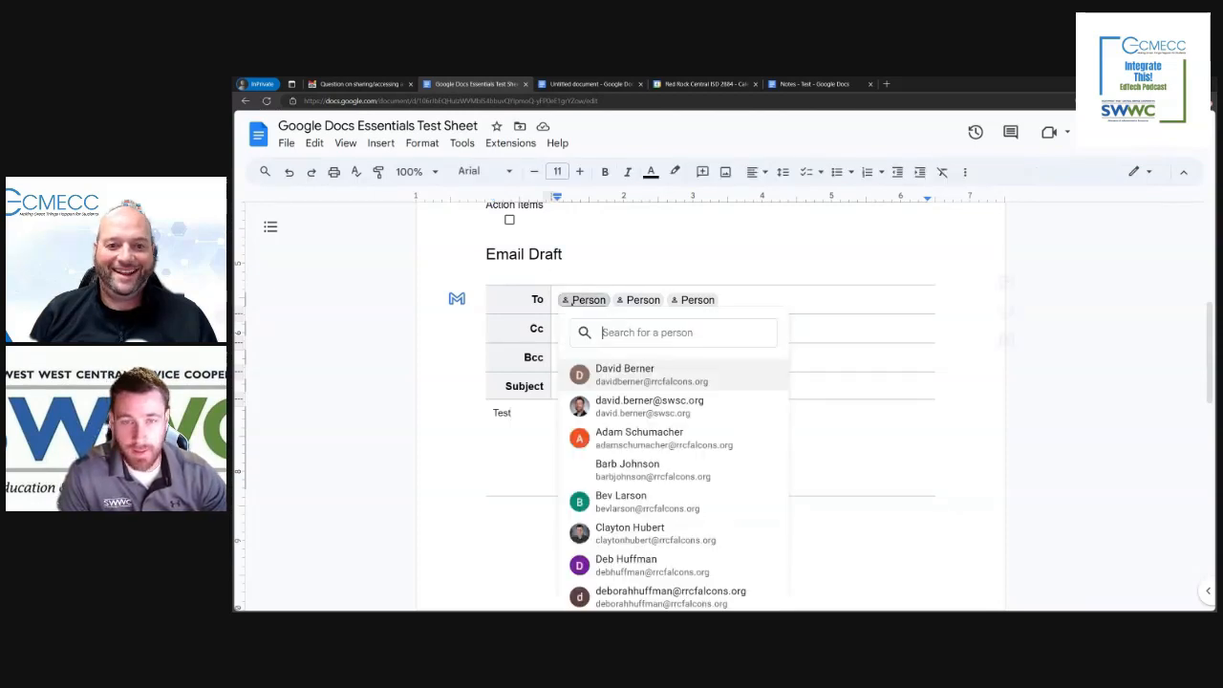
click(622, 406)
click(679, 469)
Step: Check the added recipient's contact card, the signed-in account and the contacts suggested for the second To placeholder
mouse_move(612, 304)
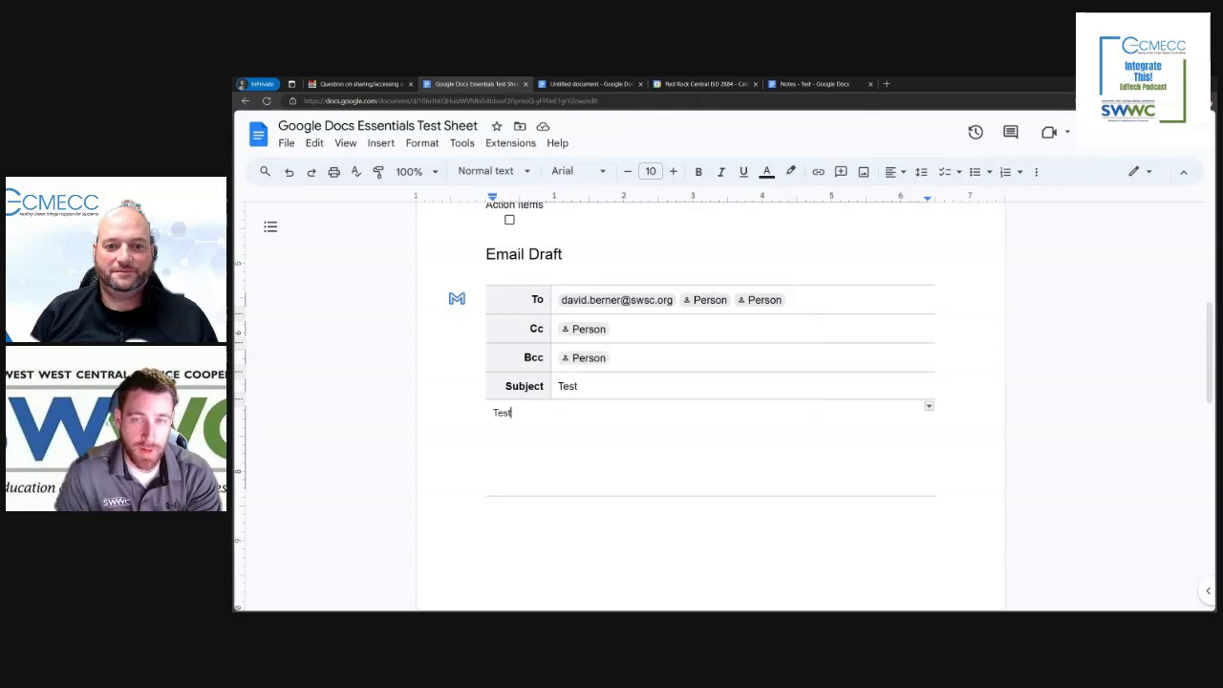
click(1186, 133)
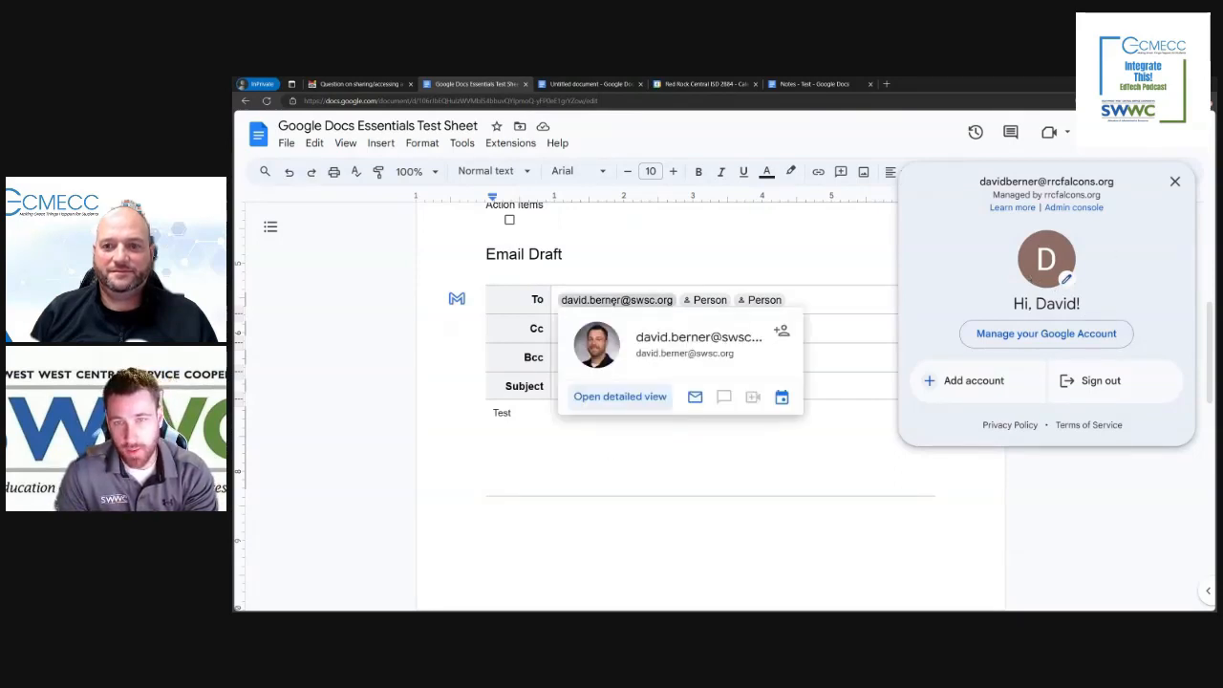
click(710, 300)
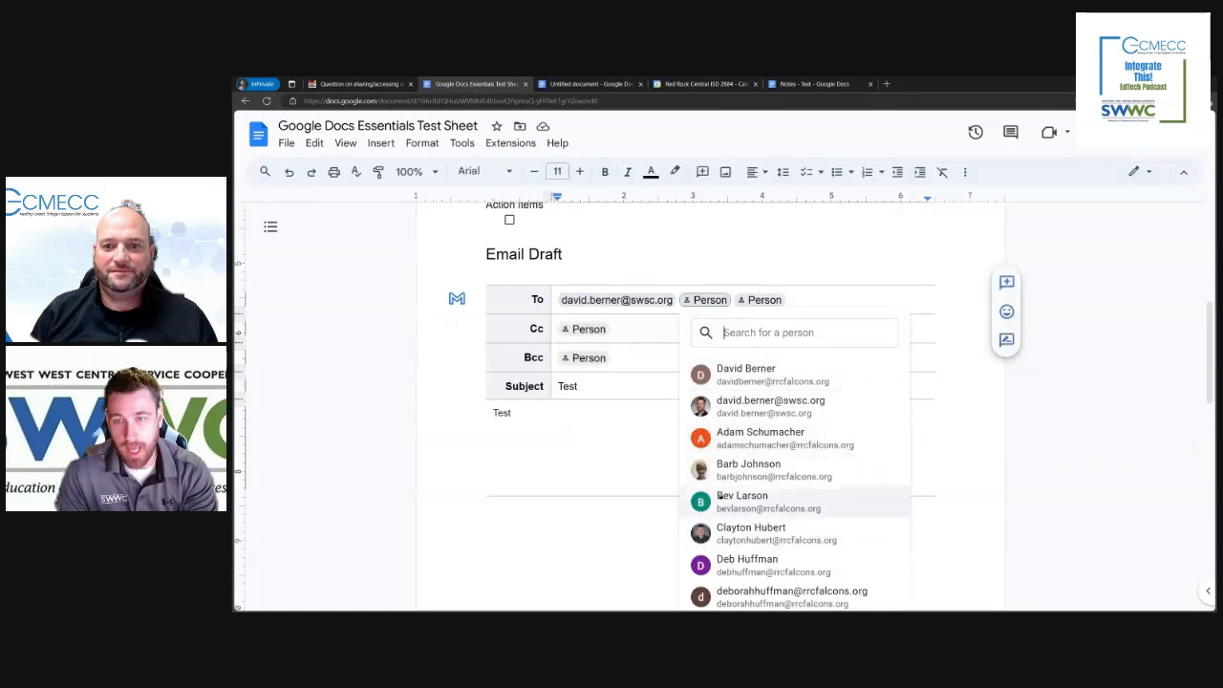
scroll(818, 510, down, 1)
scroll(818, 509, up, 1)
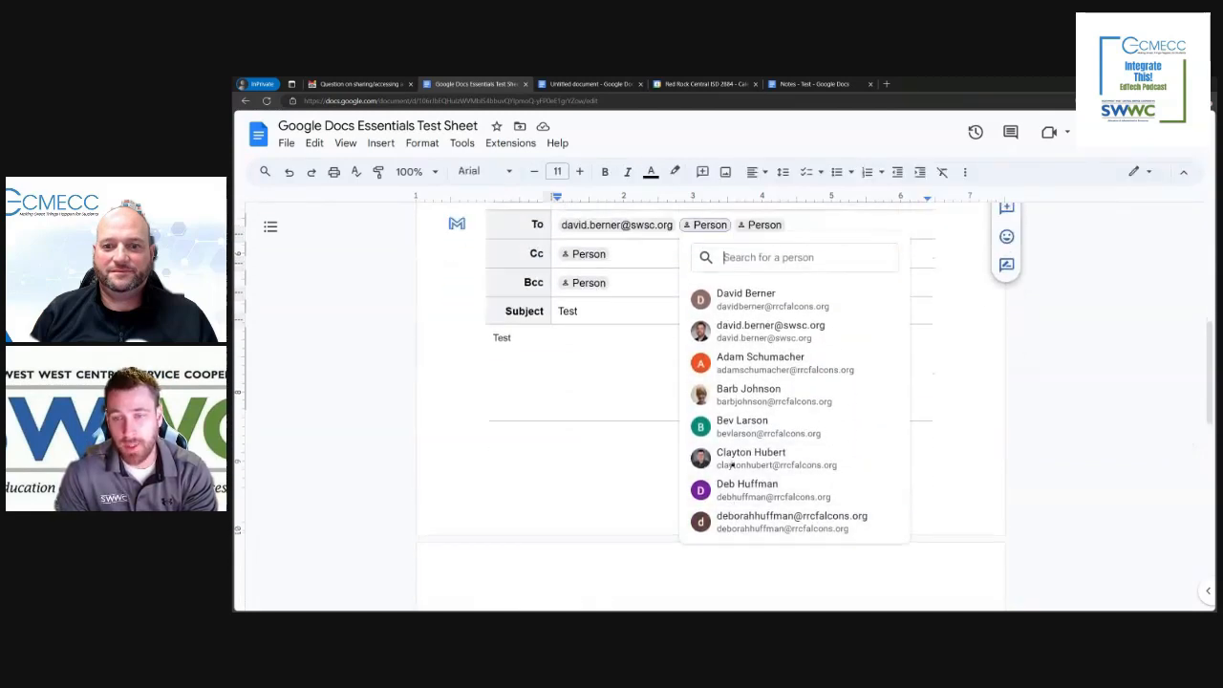
click(619, 441)
Step: Open the filled-in email draft block as a message in Gmail
scroll(540, 430, down, 1)
scroll(540, 430, up, 1)
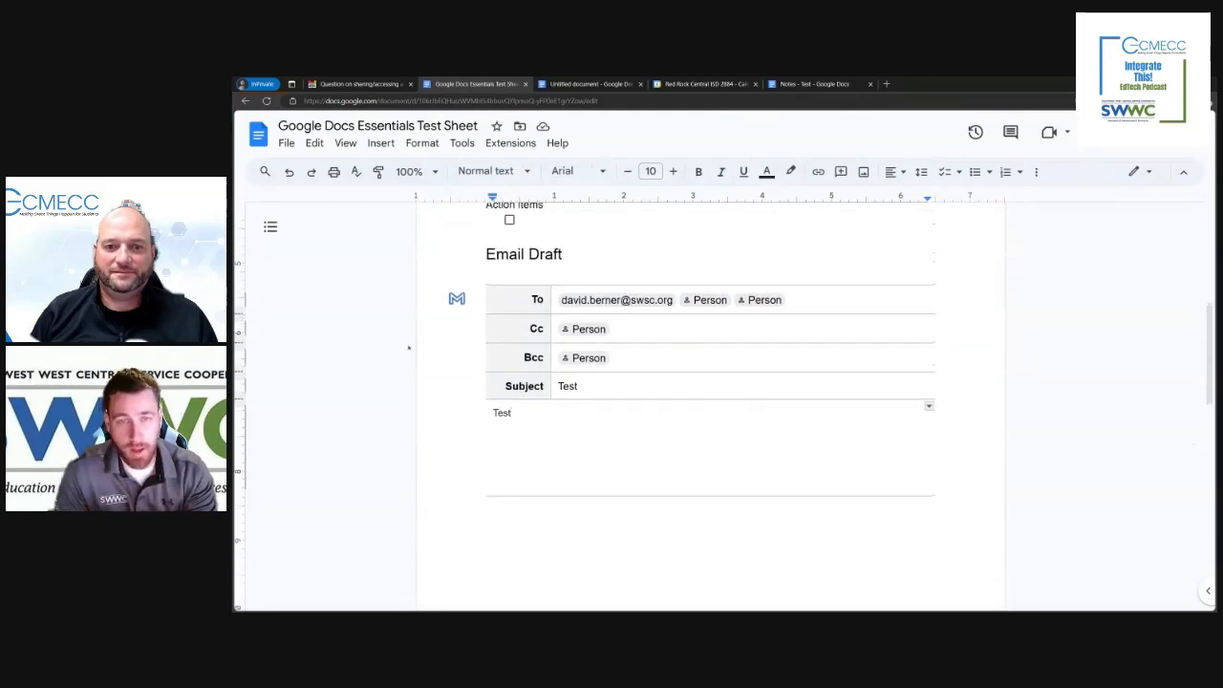
click(457, 300)
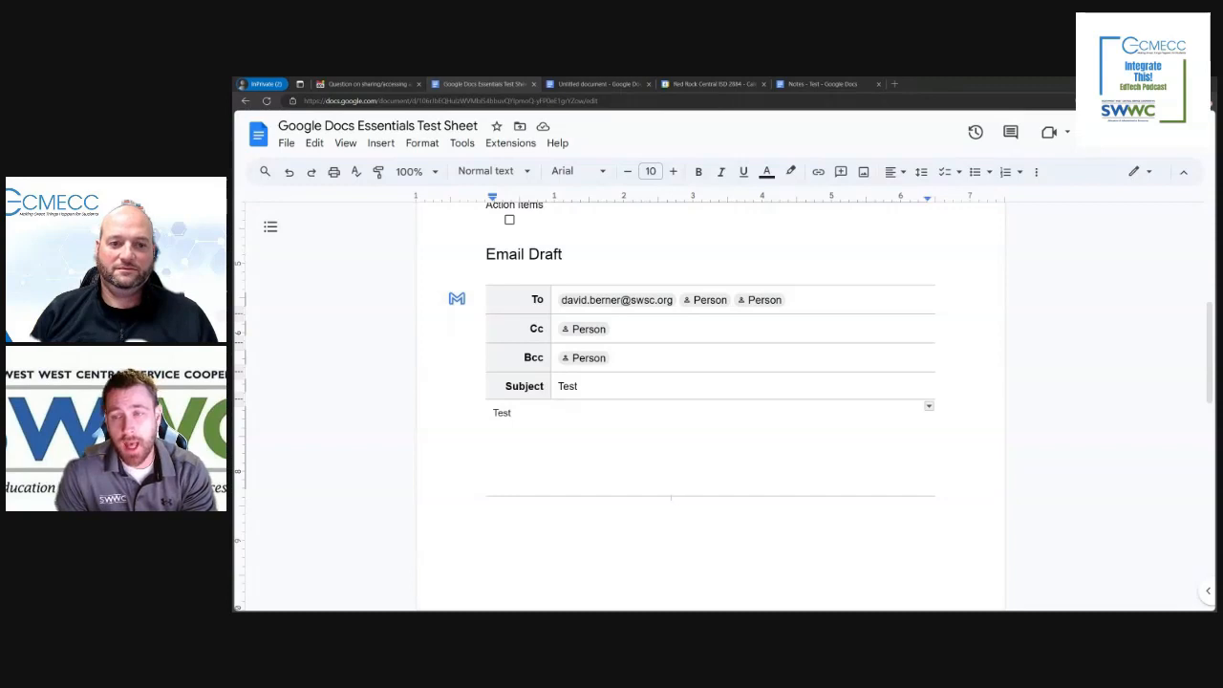
Step: Review the date and attached file chips in the Meeting Notes block and the email draft fields beneath it
scroll(709, 402, up, 5)
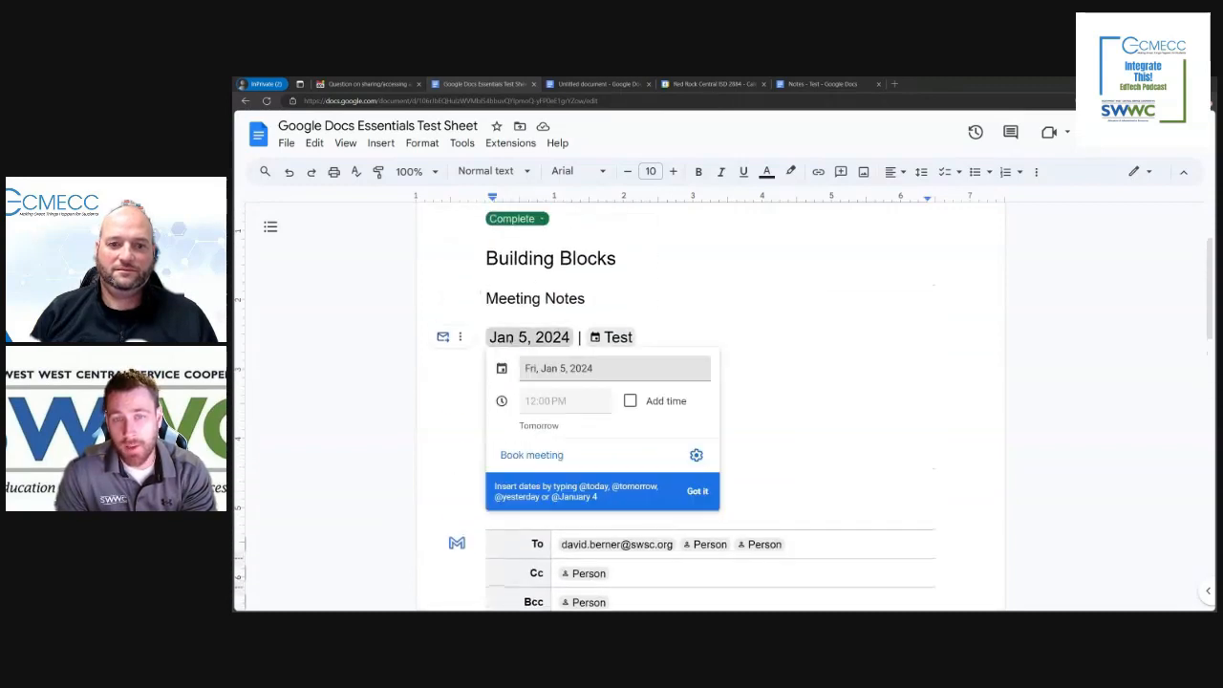
mouse_move(608, 337)
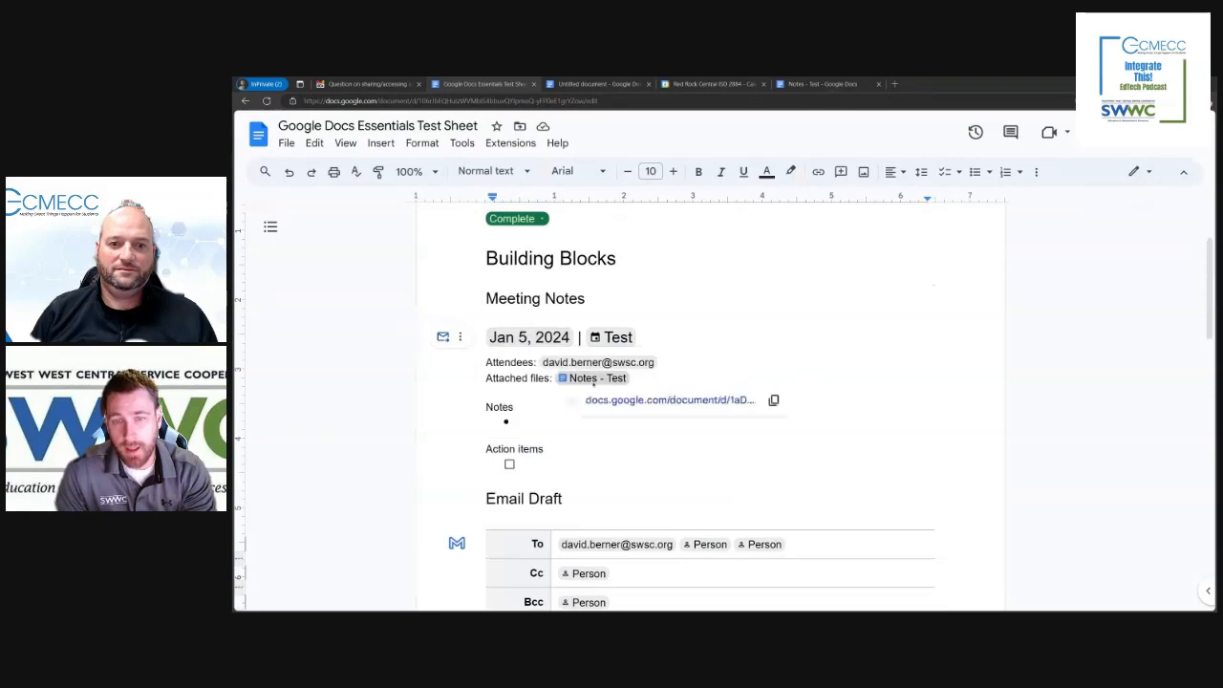
scroll(589, 390, down, 1)
scroll(674, 452, down, 2)
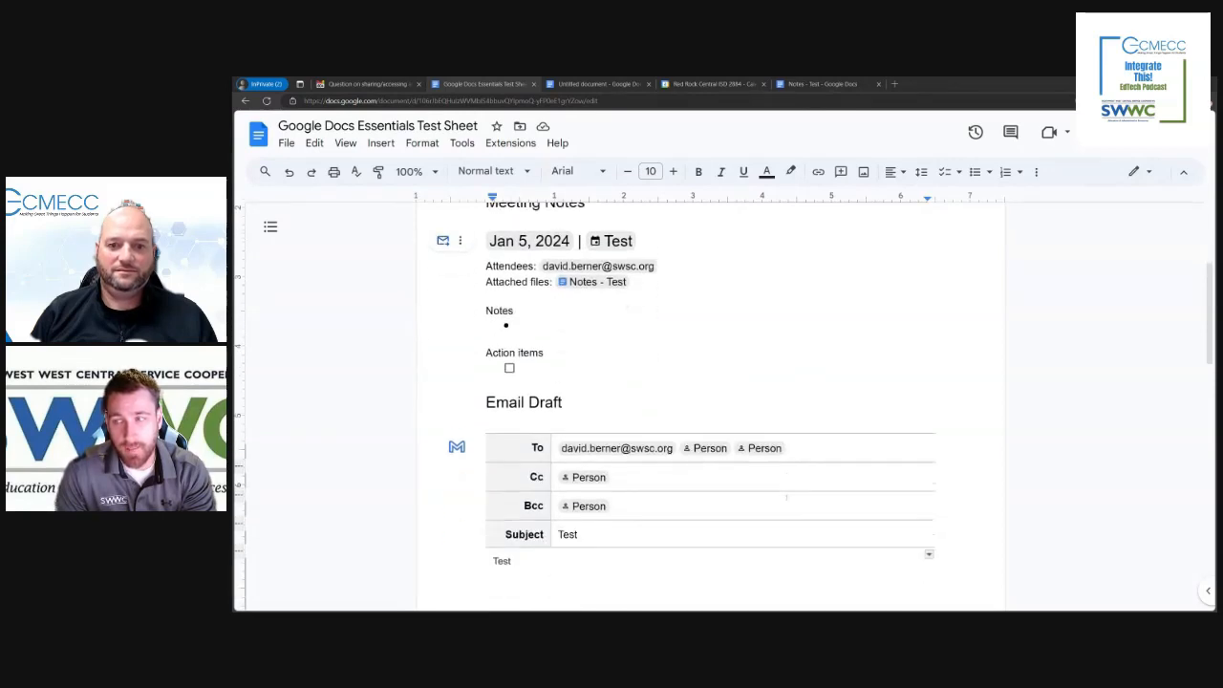
scroll(674, 452, down, 1)
scroll(675, 452, up, 2)
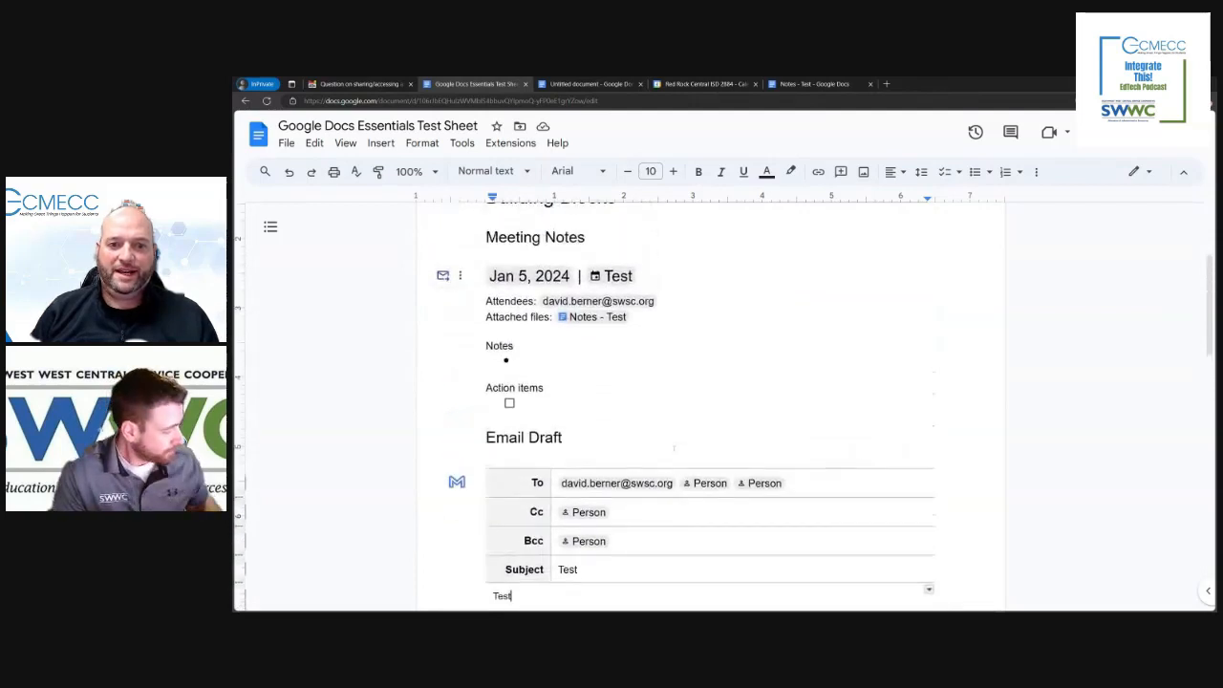
scroll(683, 447, down, 1)
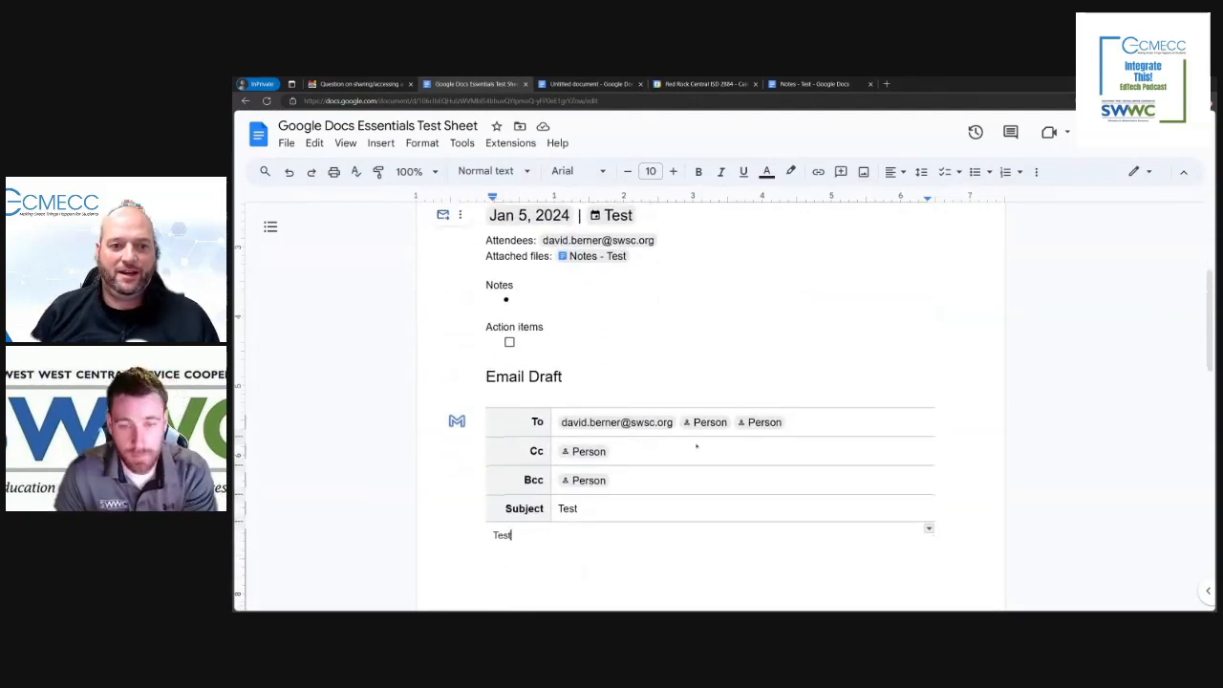